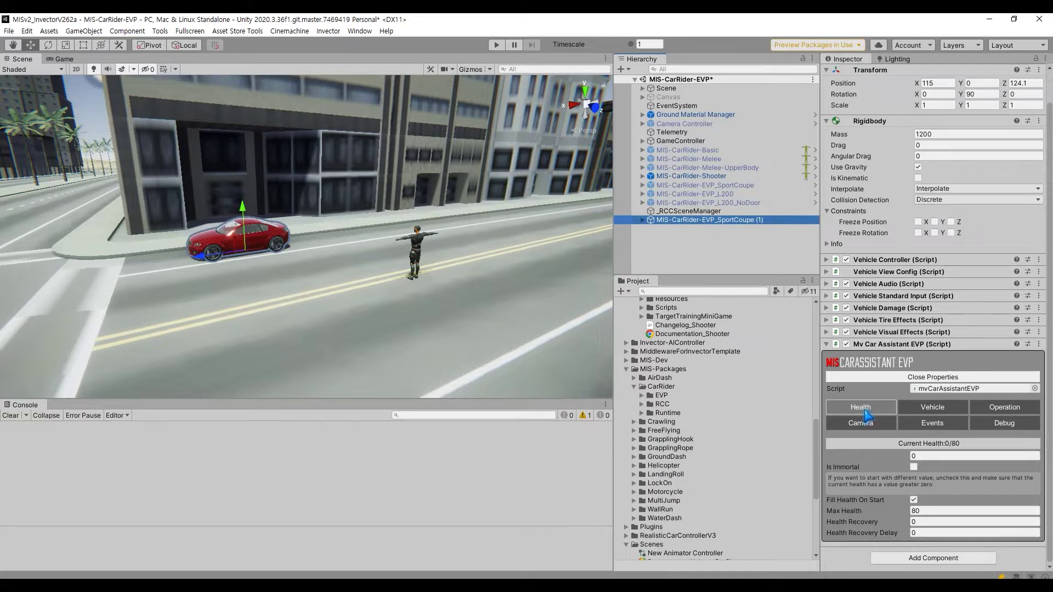
Examine the Mv Car Assistant RCC settings of the M3_E46_MIS prefab in the CarRider RCC demo cars folder
click(643, 404)
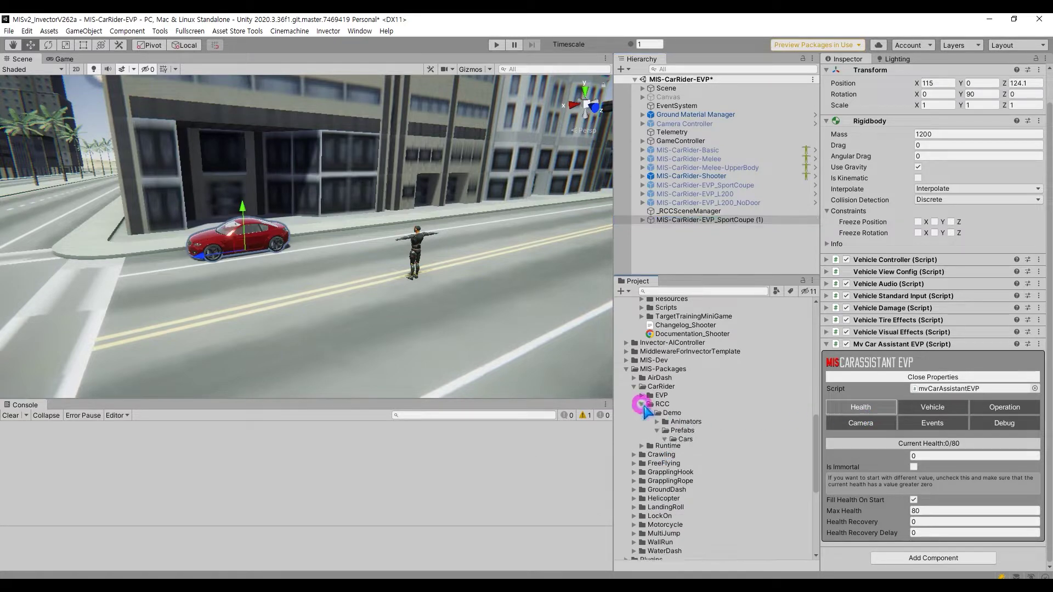
click(650, 413)
click(703, 448)
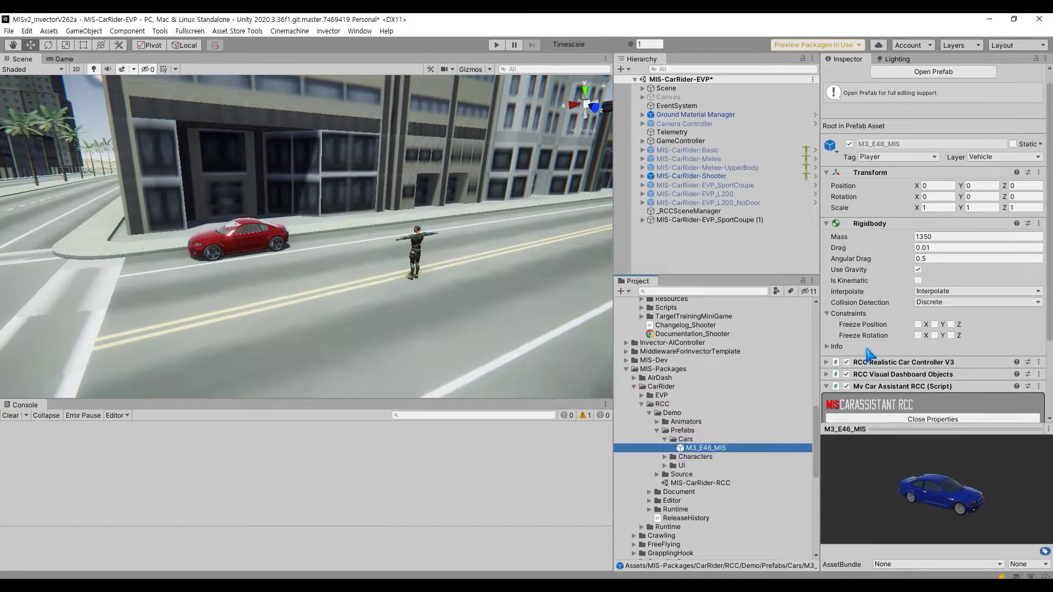
scroll(871, 356, down, 5)
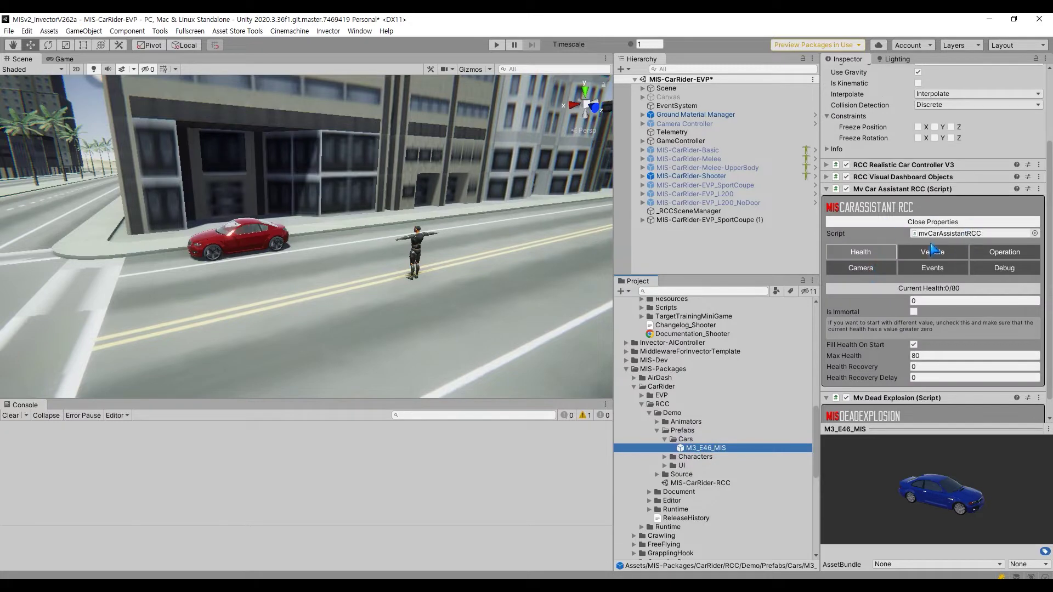
Play-test the scene with MIS-CarRider-EVP_SportCoupe (1) selected to check the car's health, and stop the play session
click(760, 220)
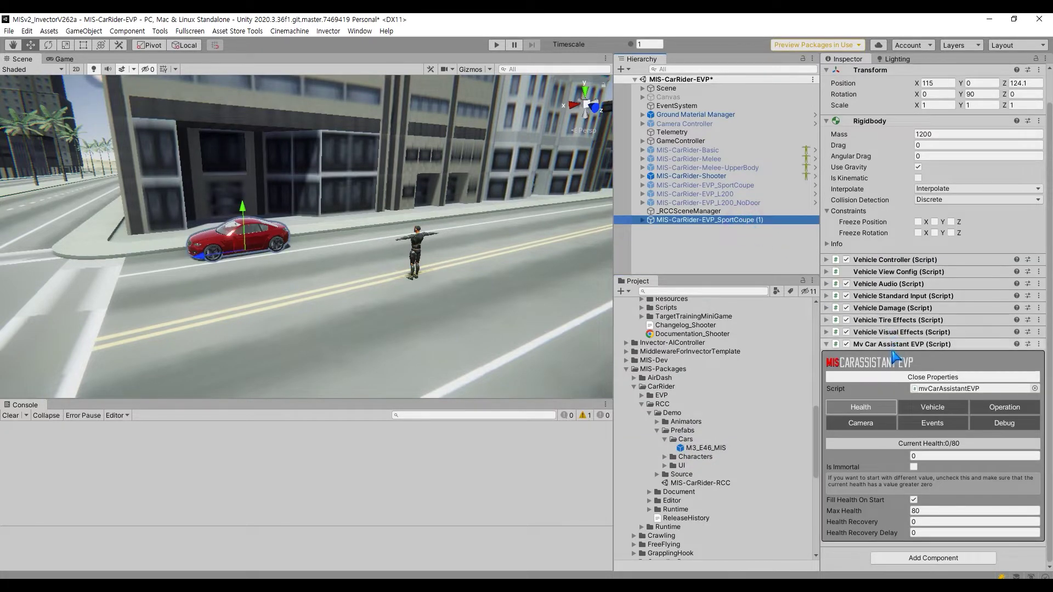
click(496, 45)
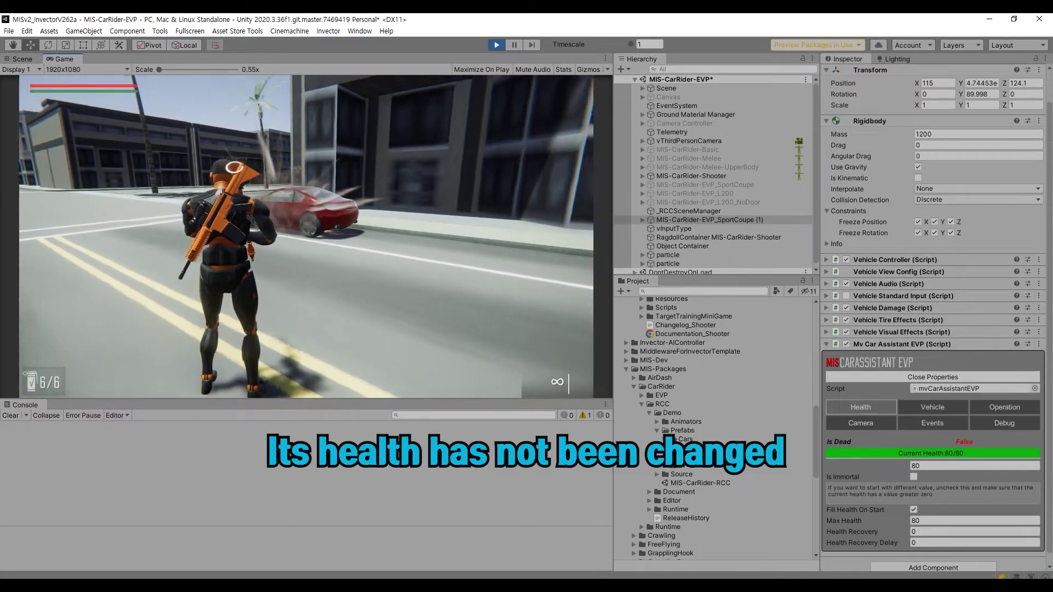
click(496, 45)
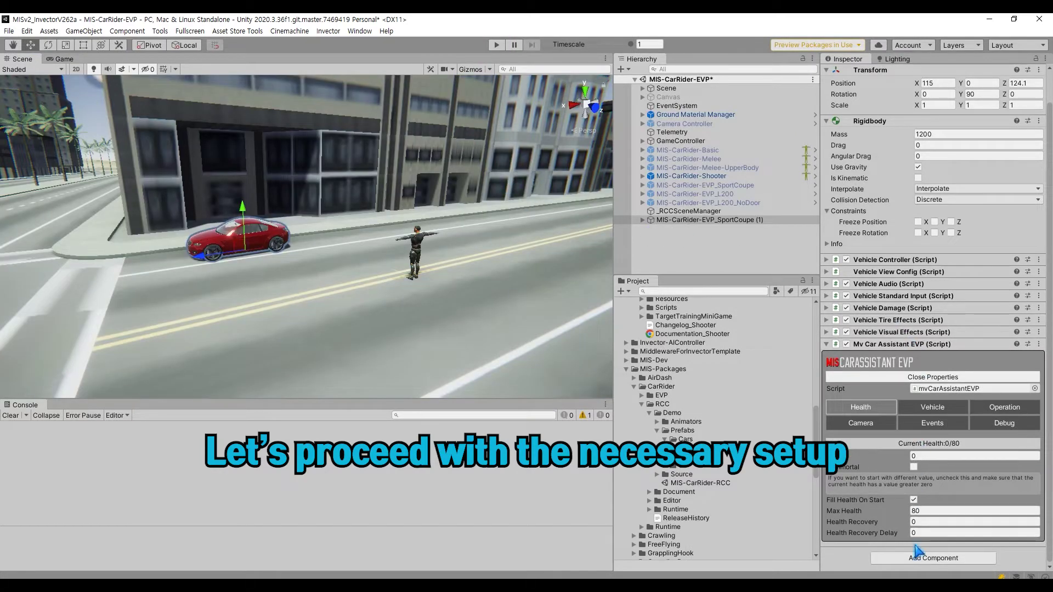
Add the Mv Dead Explosion component to the sport coupe and expand its properties
click(917, 557)
text(mvde)
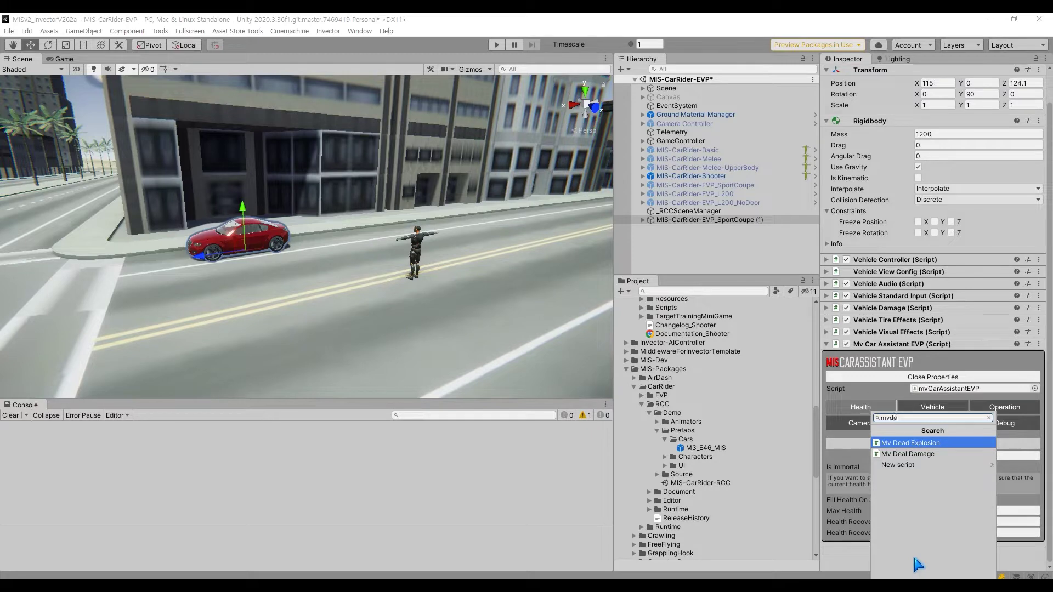
key(Return)
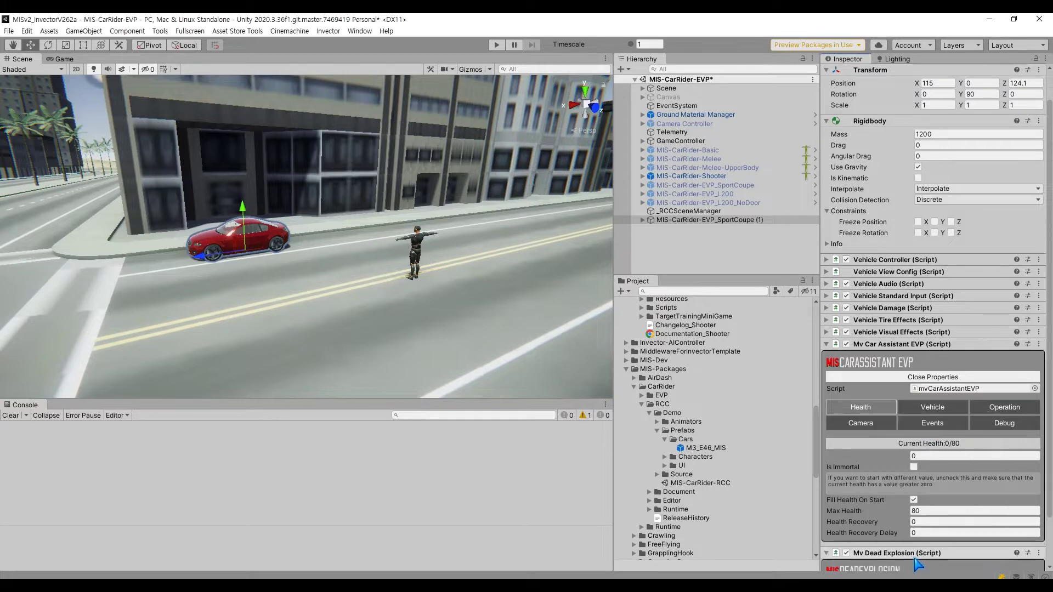
scroll(924, 507, down, 2)
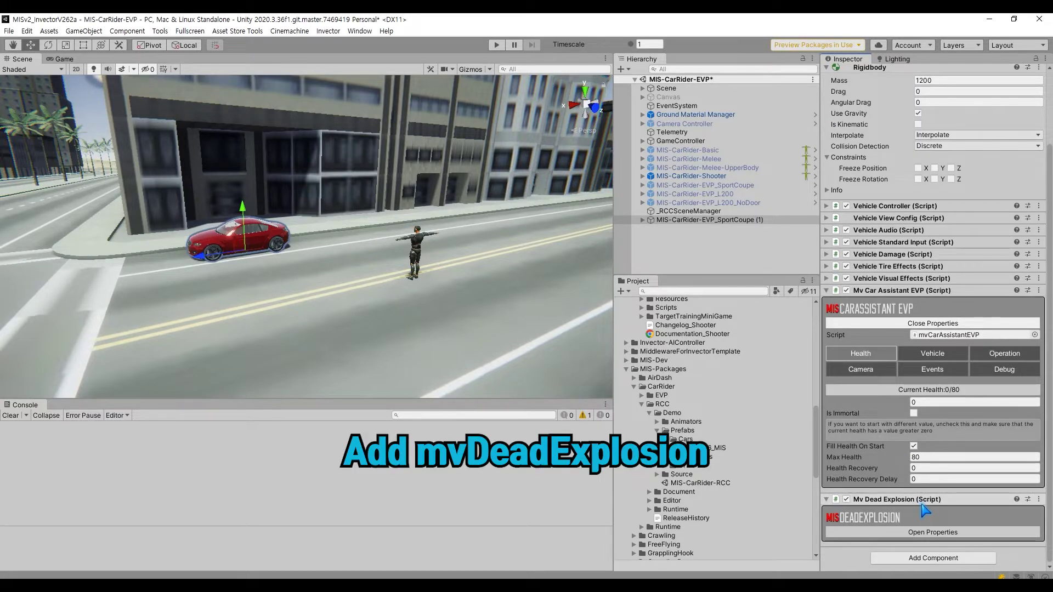
click(932, 532)
scroll(902, 484, down, 5)
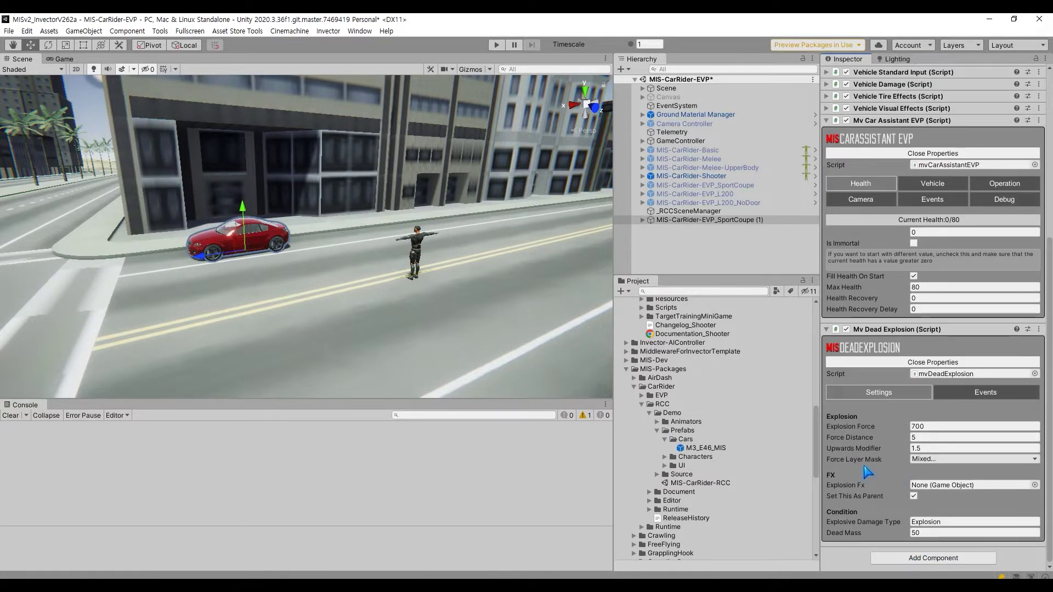
Assign the Car_Explosion prefab from the CarRider Runtime FX folder as the Explosion Fx of Mv Dead Explosion
click(642, 405)
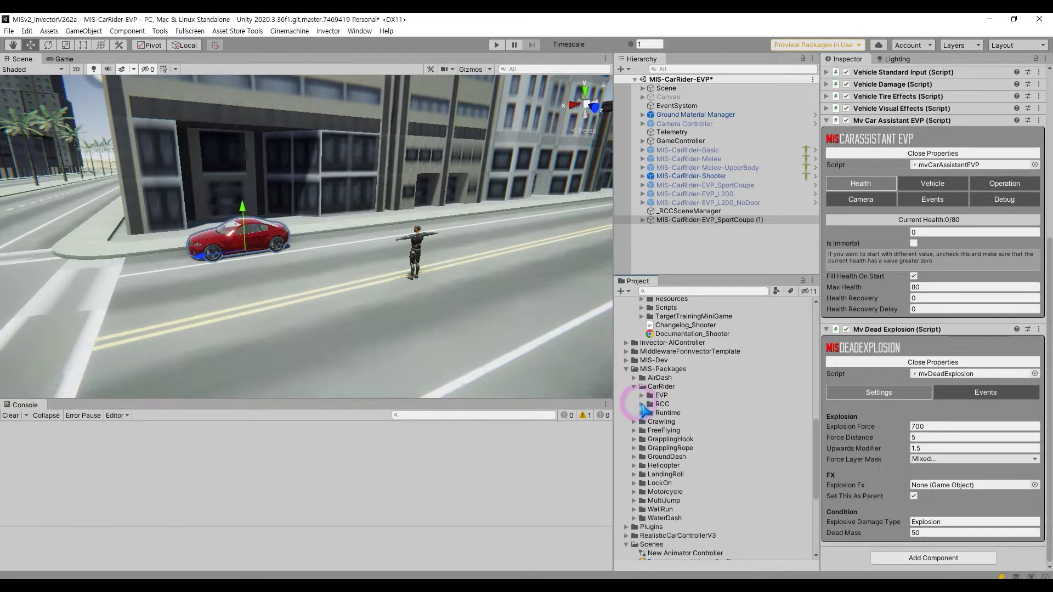
click(642, 413)
click(649, 430)
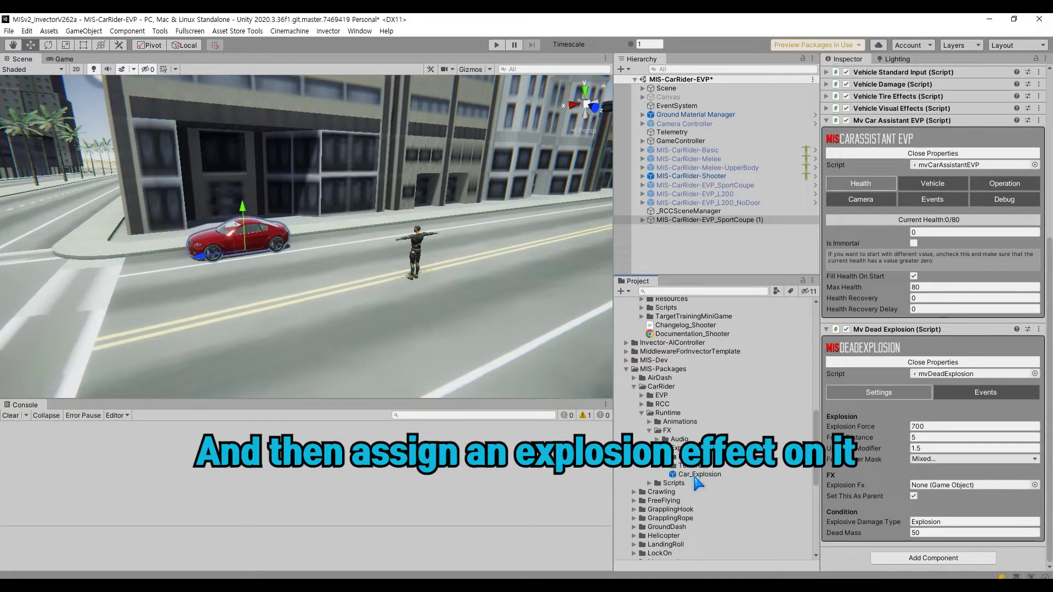
drag(700, 475, 947, 489)
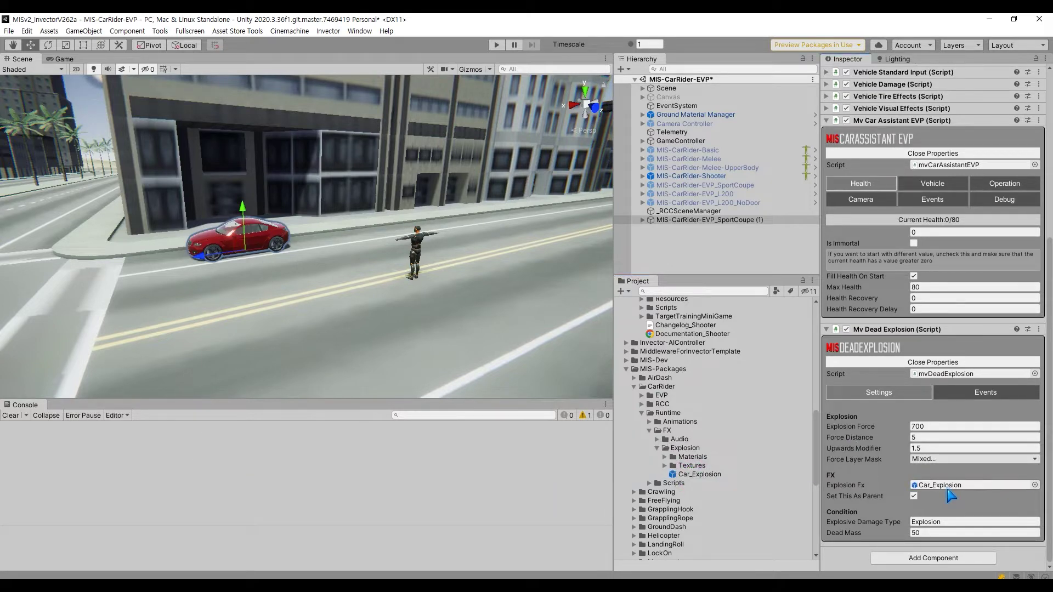
Add a V Damage Receiver component to both Box02 and colider under the sport coupe's colider object
click(653, 220)
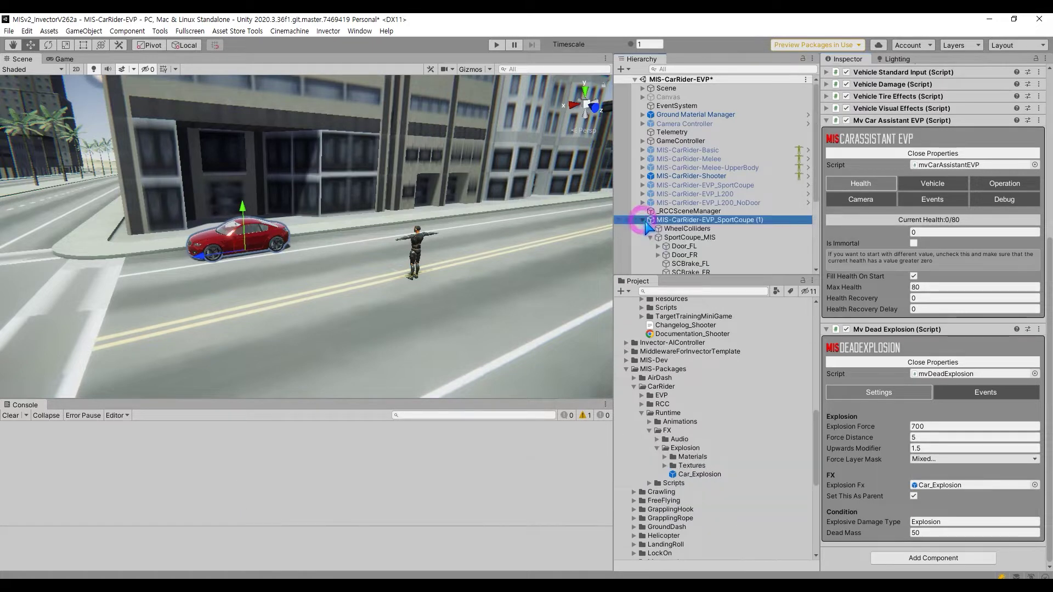
click(643, 220)
scroll(651, 239, down, 4)
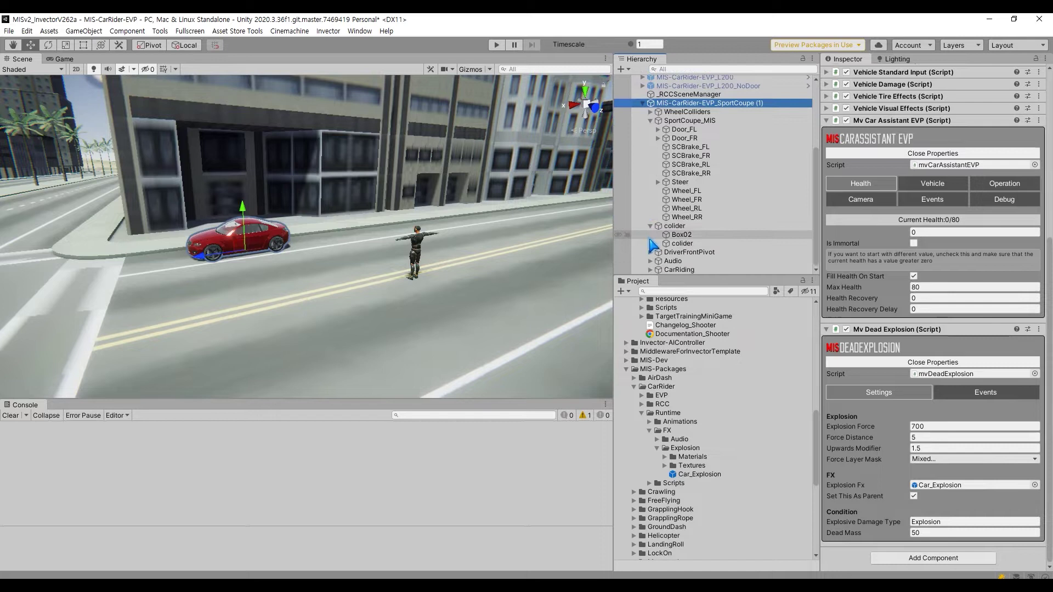
click(681, 235)
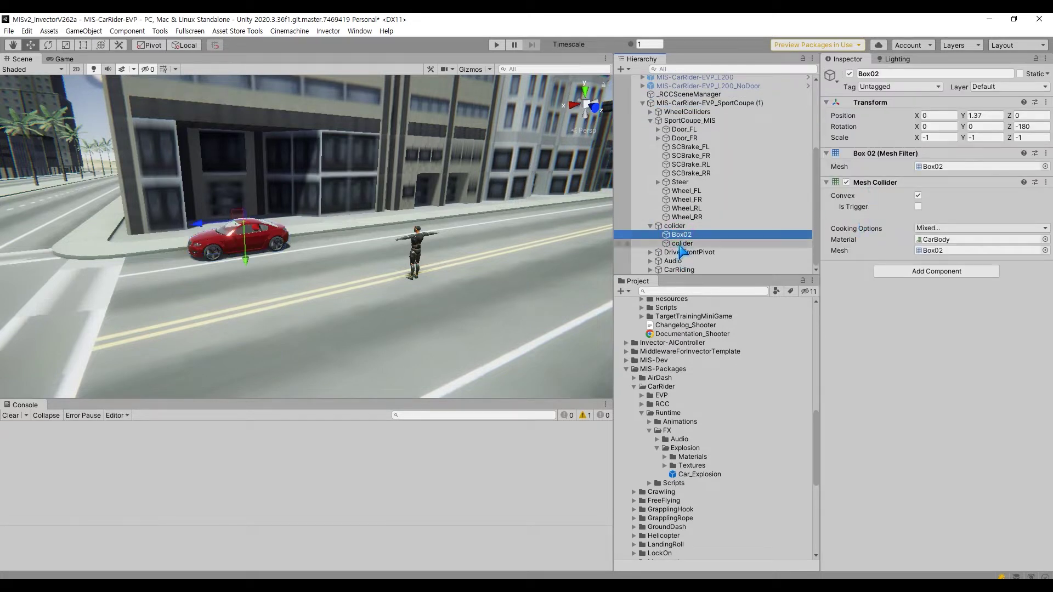
click(683, 243)
shift+click(682, 235)
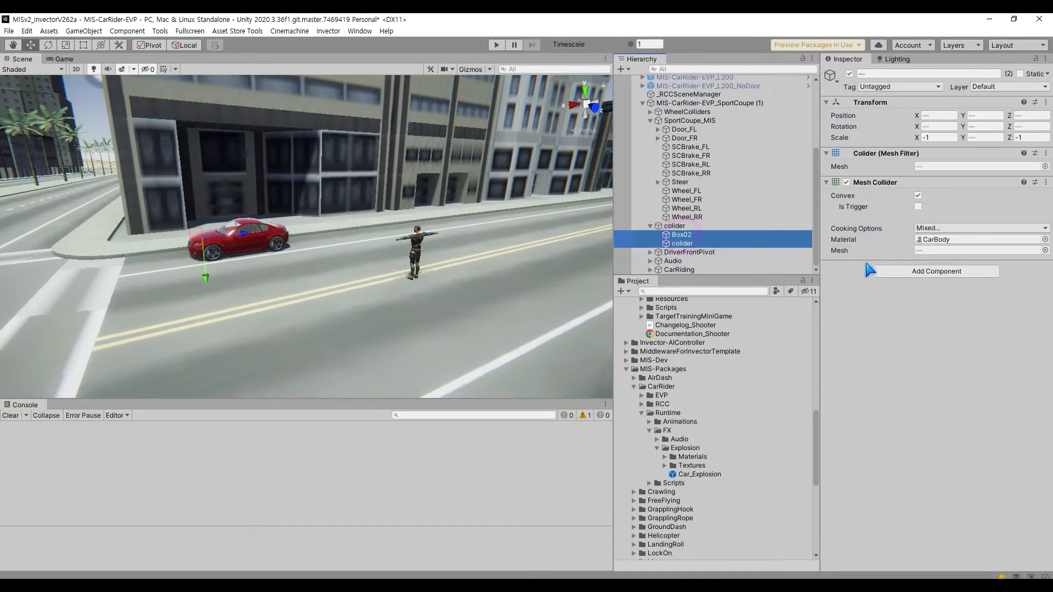
click(892, 271)
text(vdama)
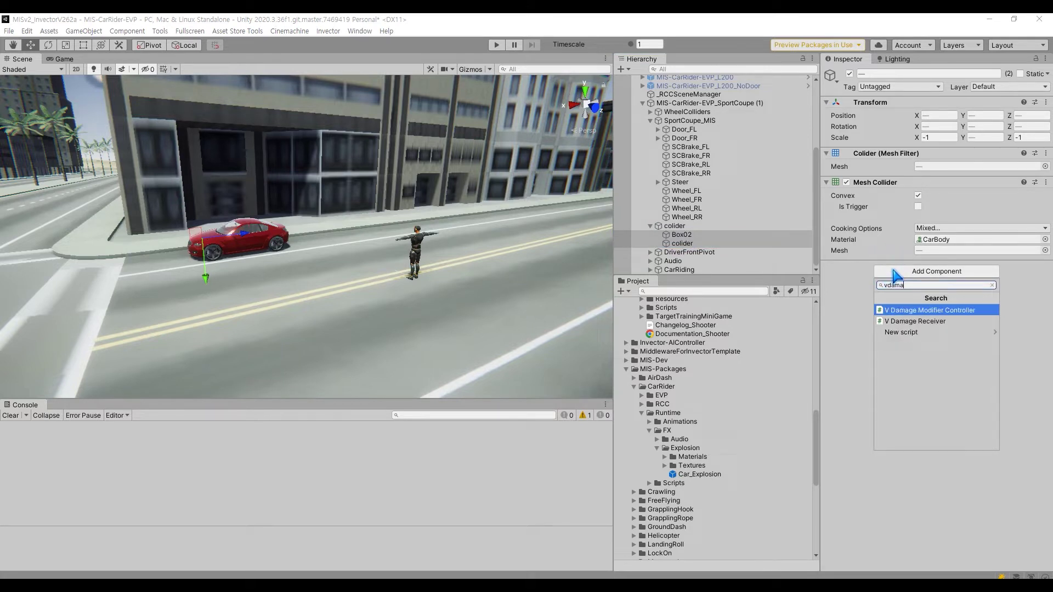
key(Down)
key(Return)
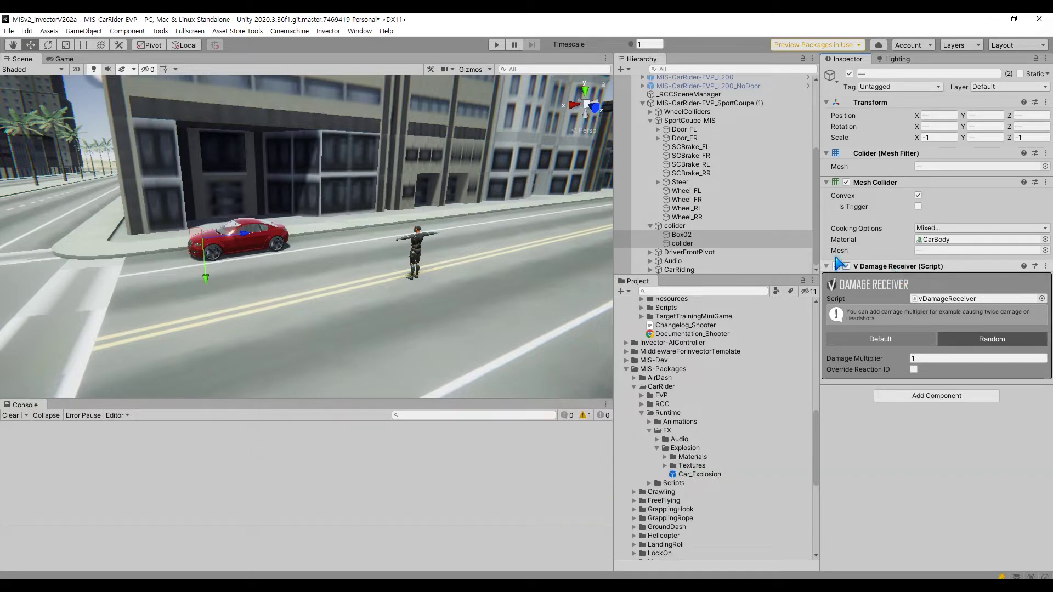
Add a V Damage Receiver component to both Door_FL and Door_FR of the sport coupe
click(690, 138)
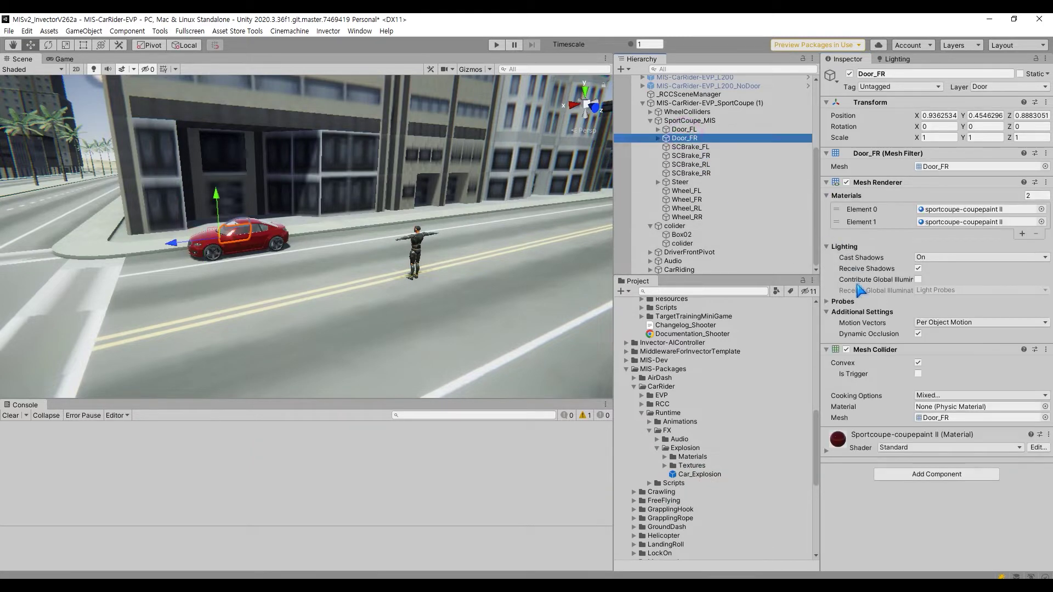
key(Up)
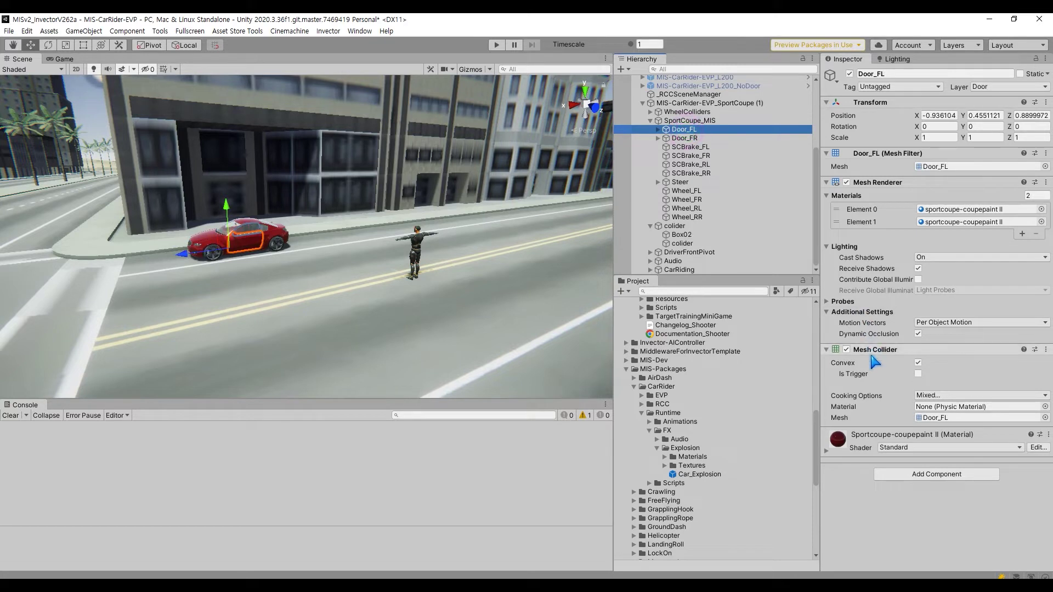
ctrl+click(685, 138)
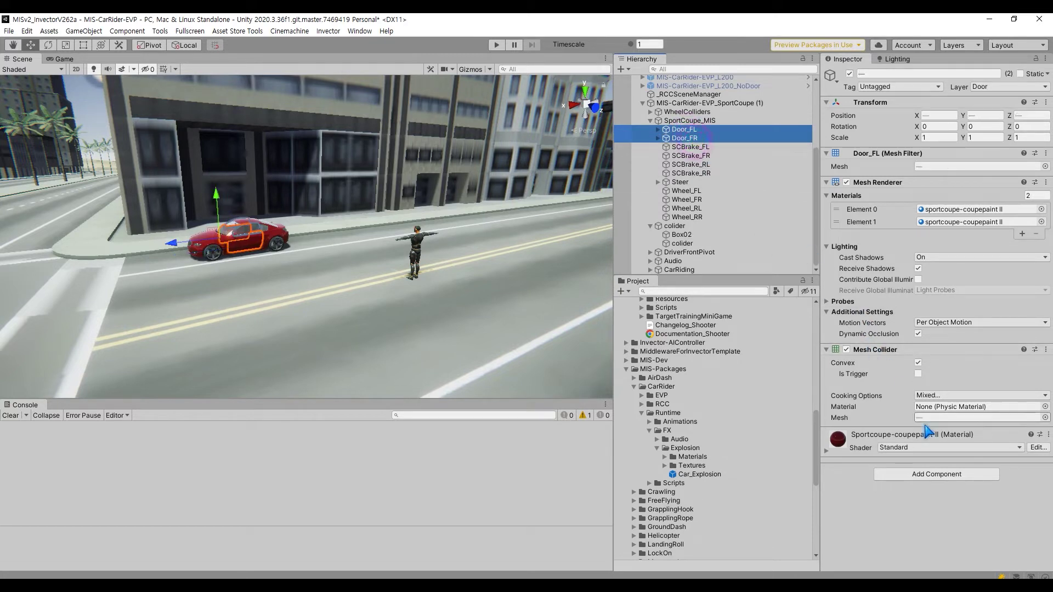
click(936, 474)
click(929, 455)
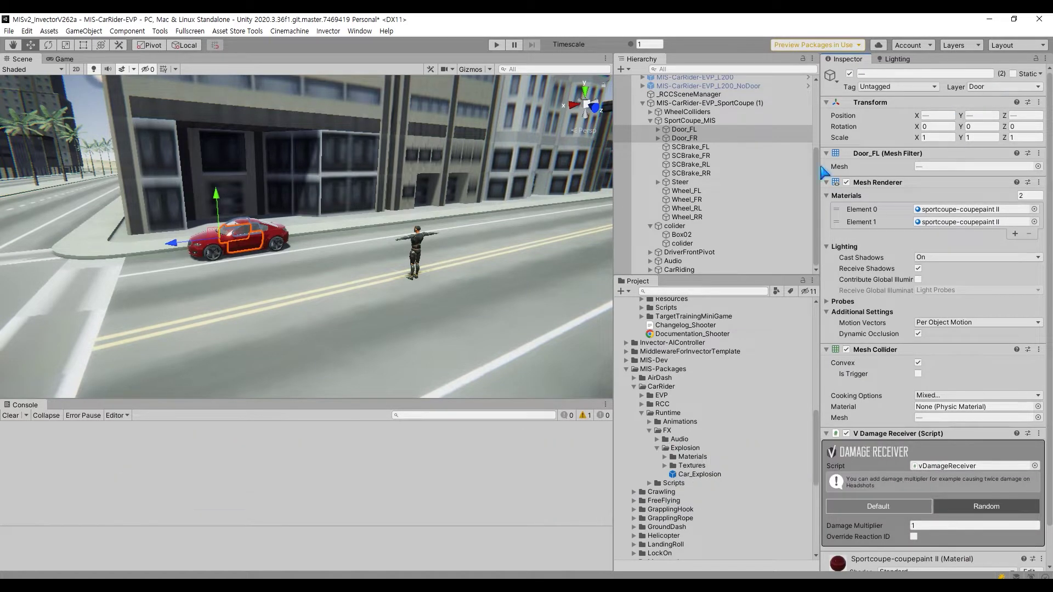
Change the layer of the sport coupe's Box02 and colider body colliders
click(706, 235)
ctrl+click(708, 243)
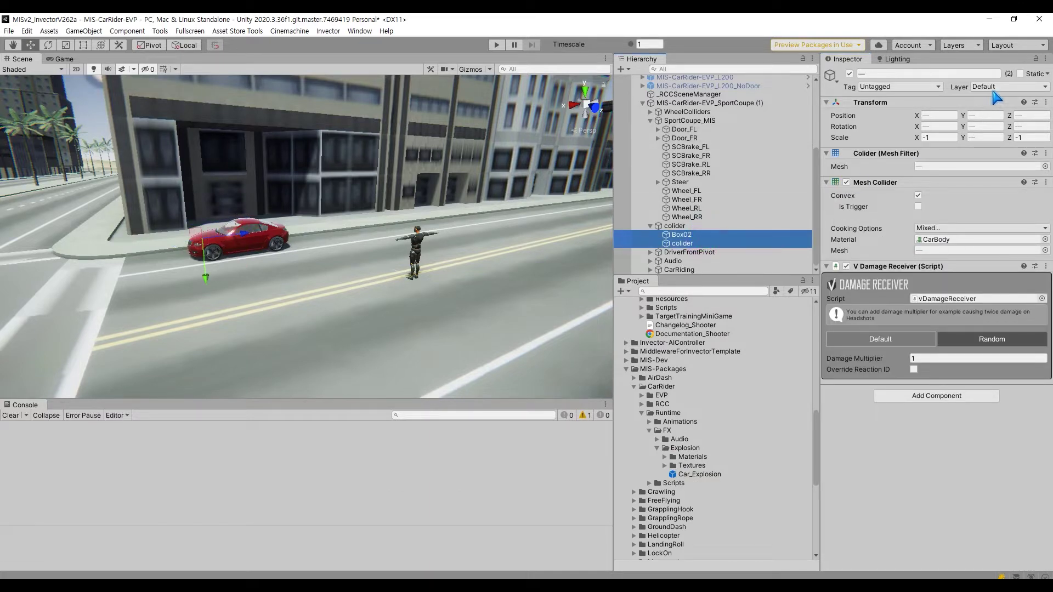
click(993, 87)
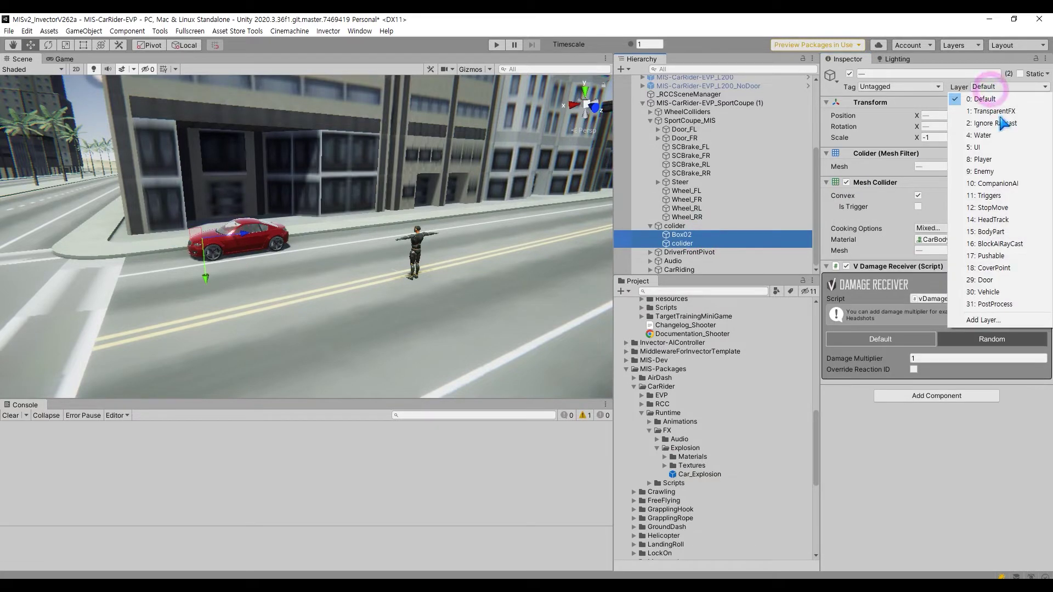
click(999, 285)
Set the layer of the root object MIS-CarRider-EVP_SportCoupe (1) to Vehicle and collapse its hierarchy
click(692, 103)
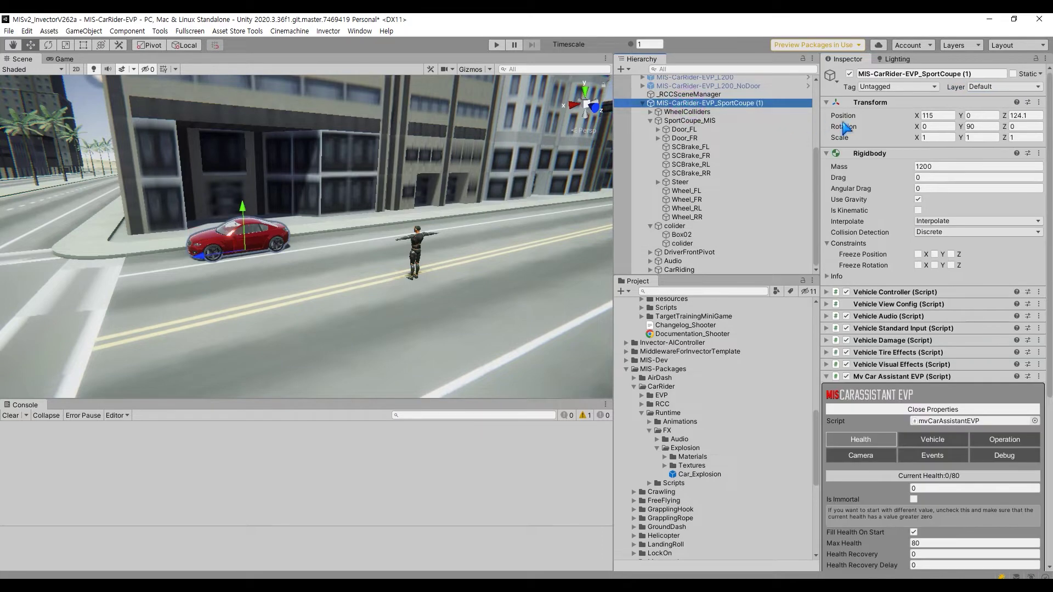
scroll(944, 165, down, 5)
scroll(954, 137, up, 5)
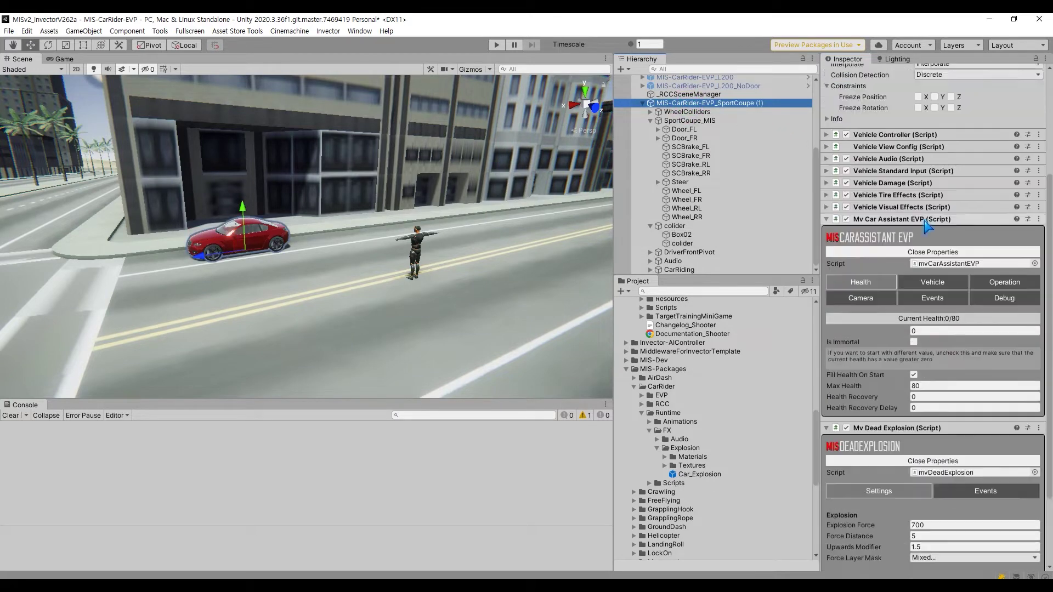
click(994, 87)
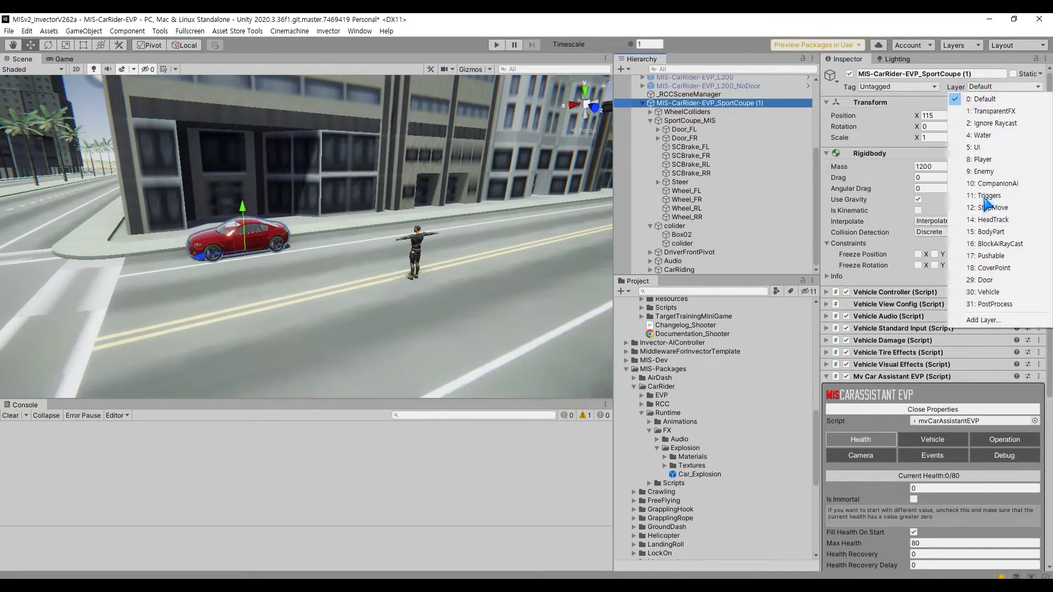
click(983, 291)
click(565, 326)
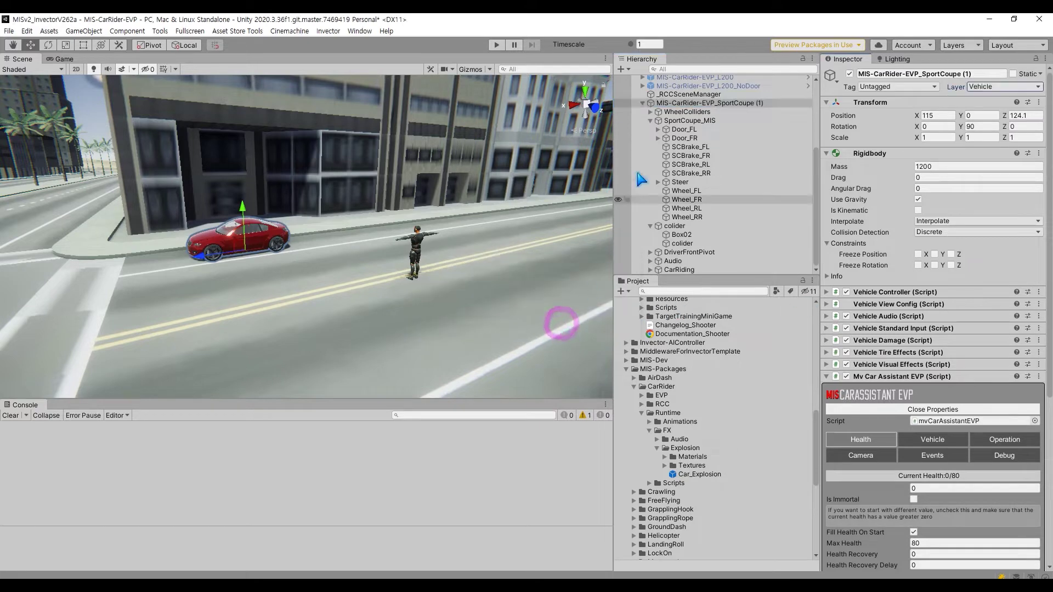
click(643, 104)
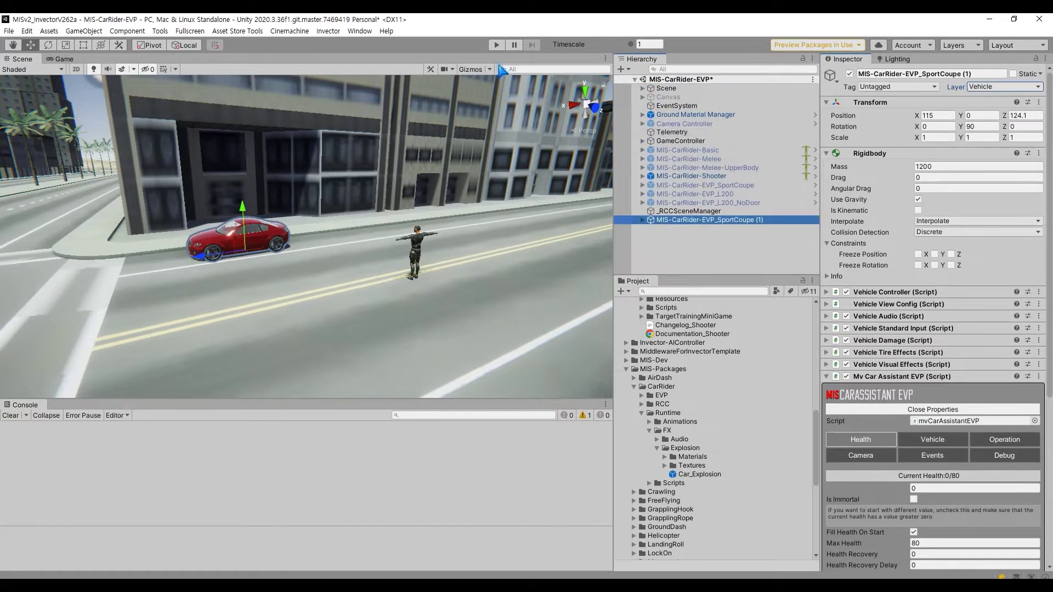
Play-test the scene by approaching and shooting the red car to check its damage and explosion, and stop the play session
click(496, 45)
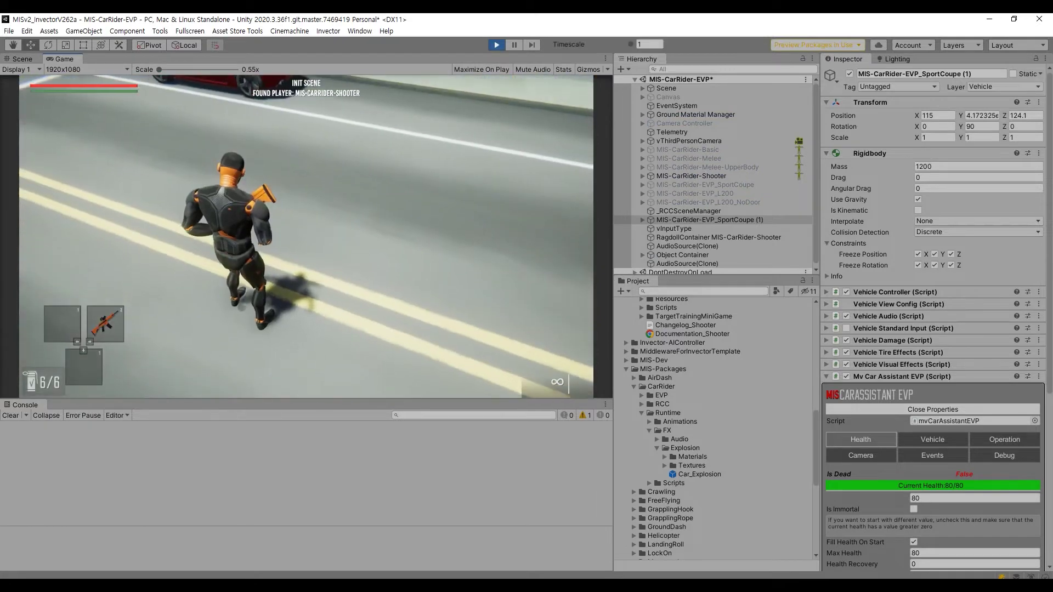
key(w)
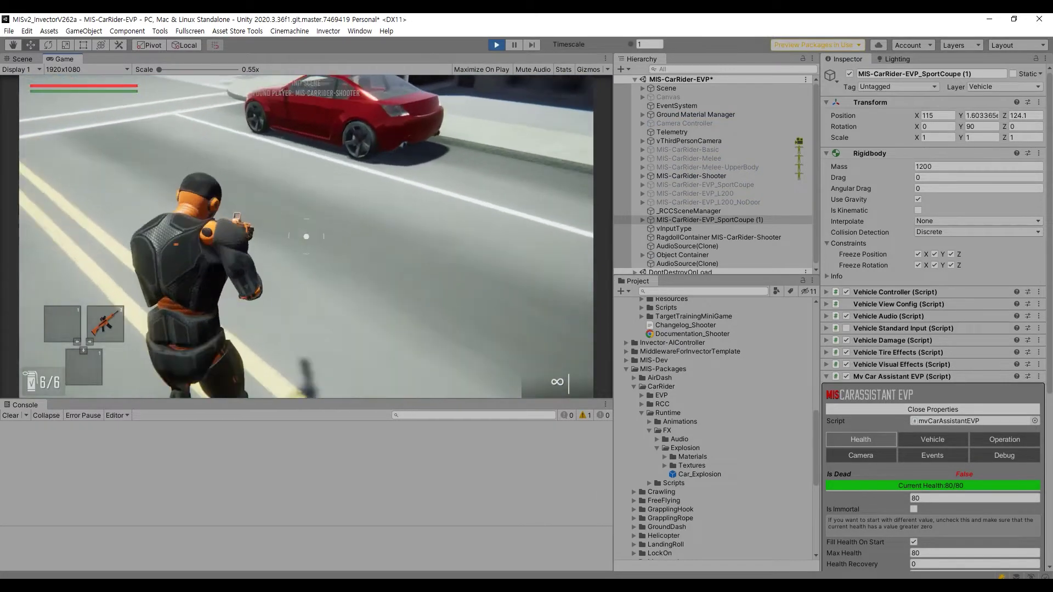
click(306, 236)
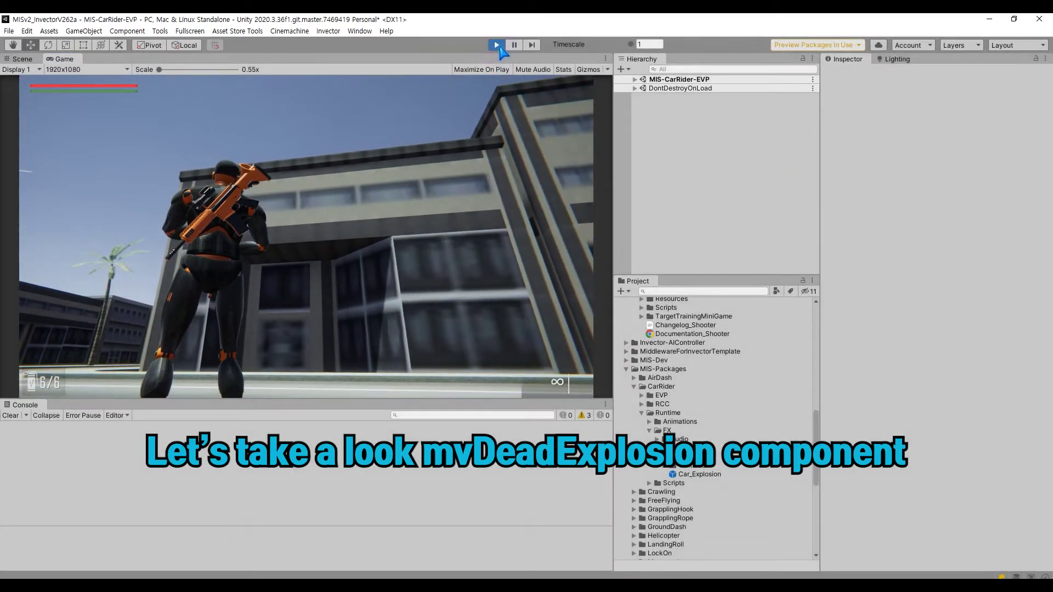
click(497, 45)
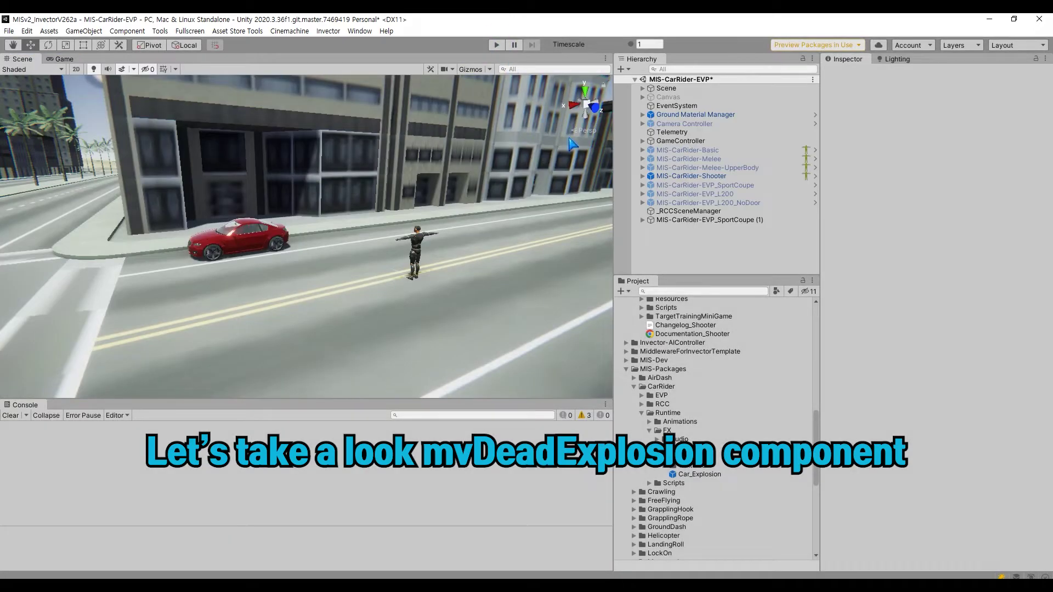
Examine the Mv Dead Explosion settings on MIS-CarRider-EVP_SportCoupe (1)
click(689, 220)
scroll(927, 244, down, 10)
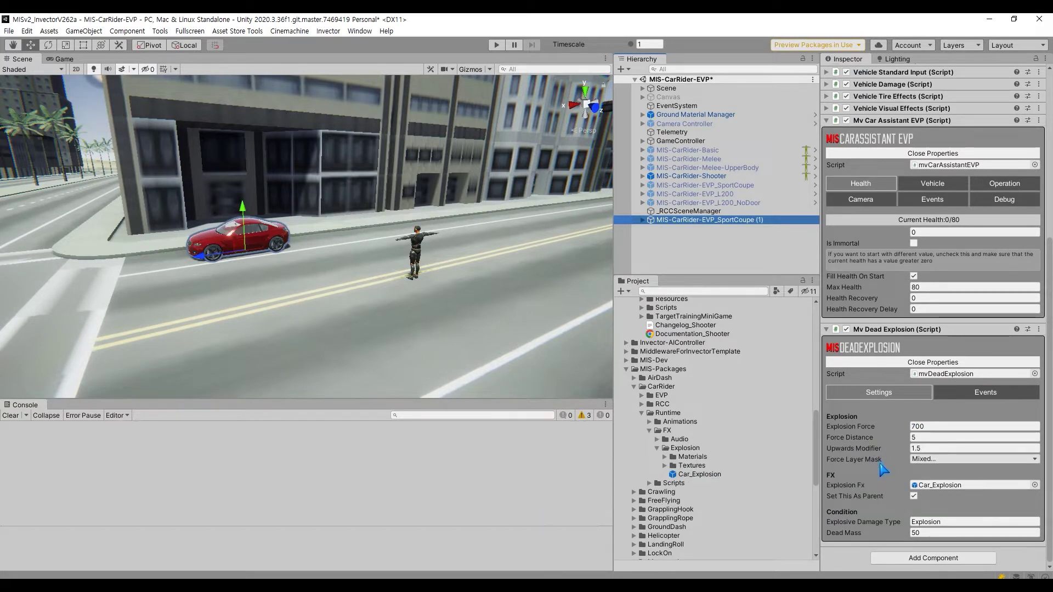
Check the sport coupe's Rigidbody mass and the layers included in its Force Layer Mask, and expand MIS-CarRider-EVP_SportCoupe (1) in the hierarchy
scroll(883, 469, up, 10)
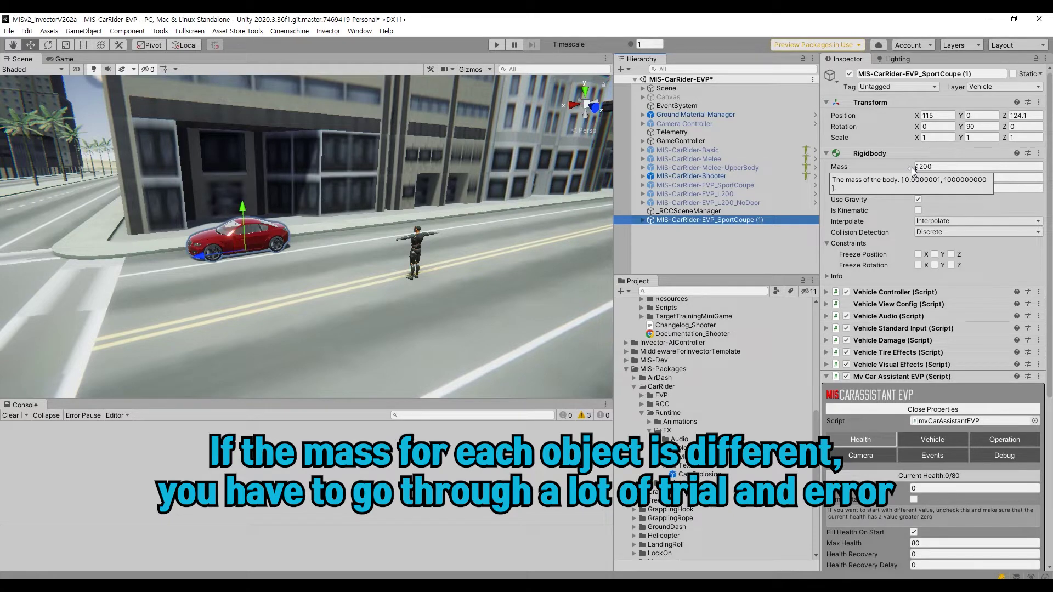
scroll(908, 188, down, 10)
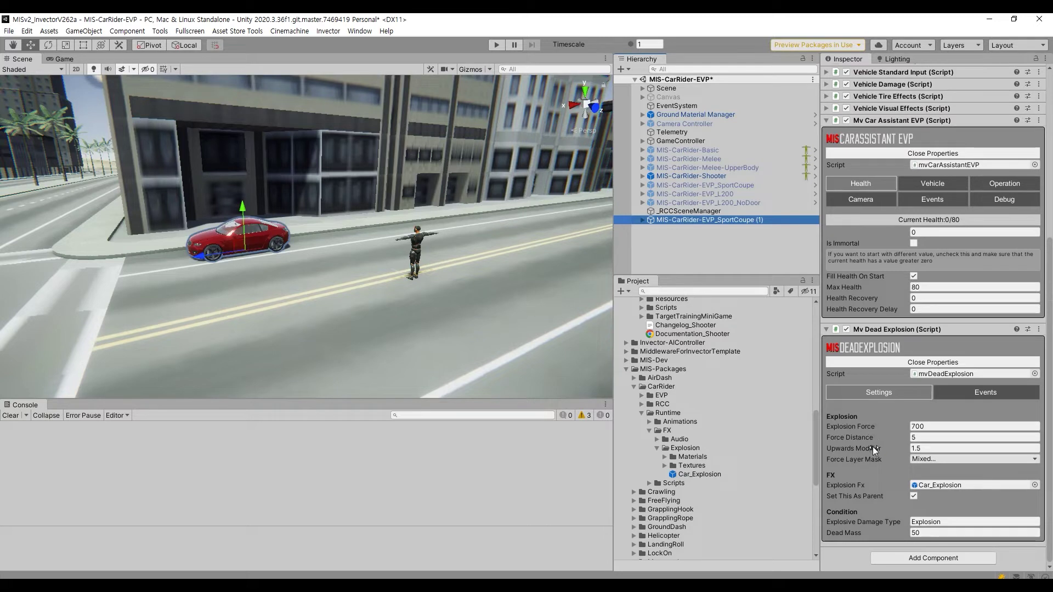
click(943, 459)
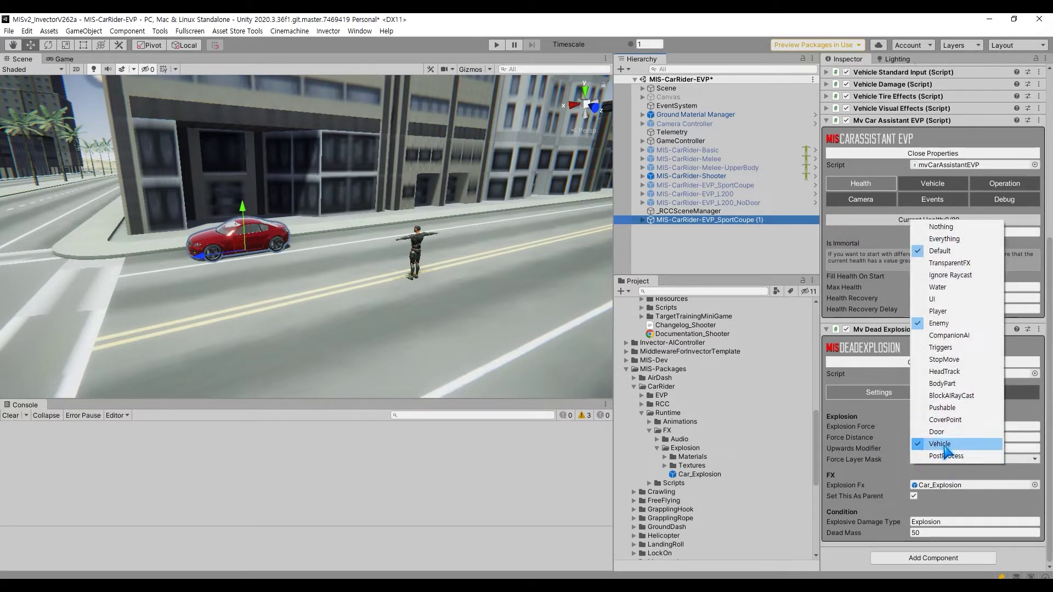
click(896, 215)
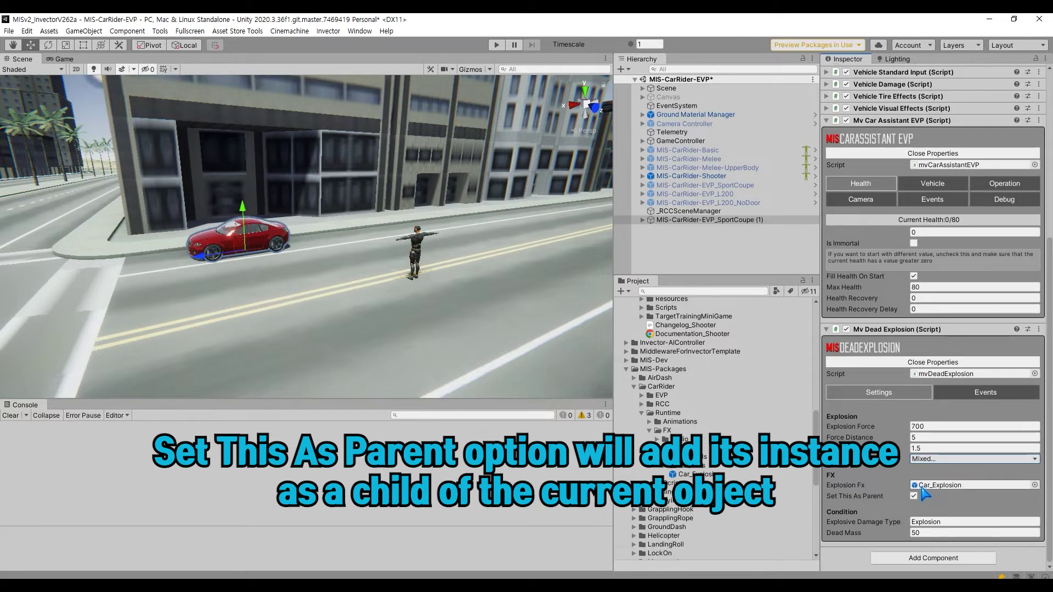
click(723, 221)
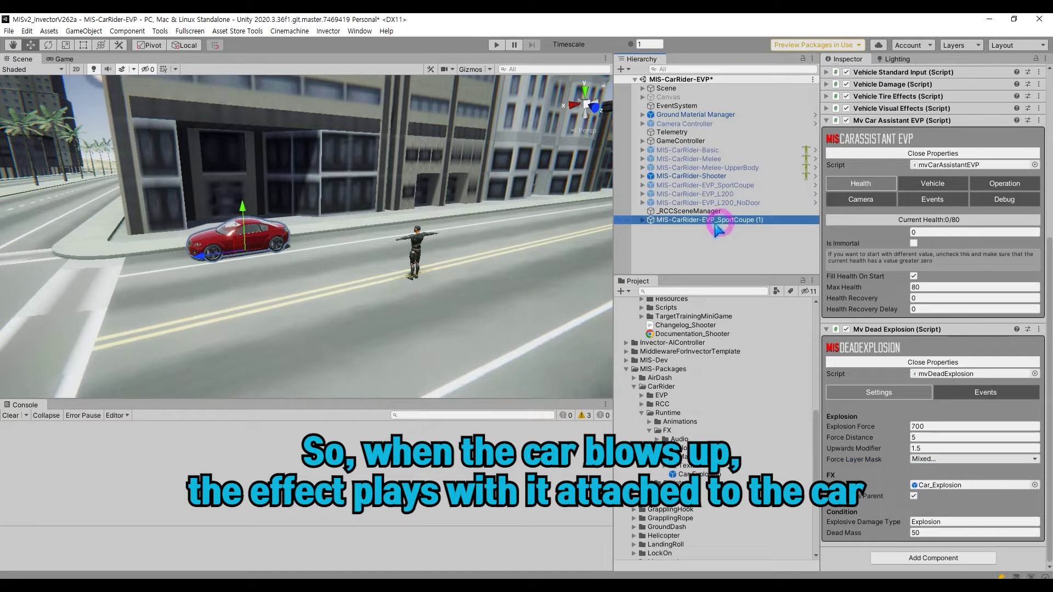
click(643, 220)
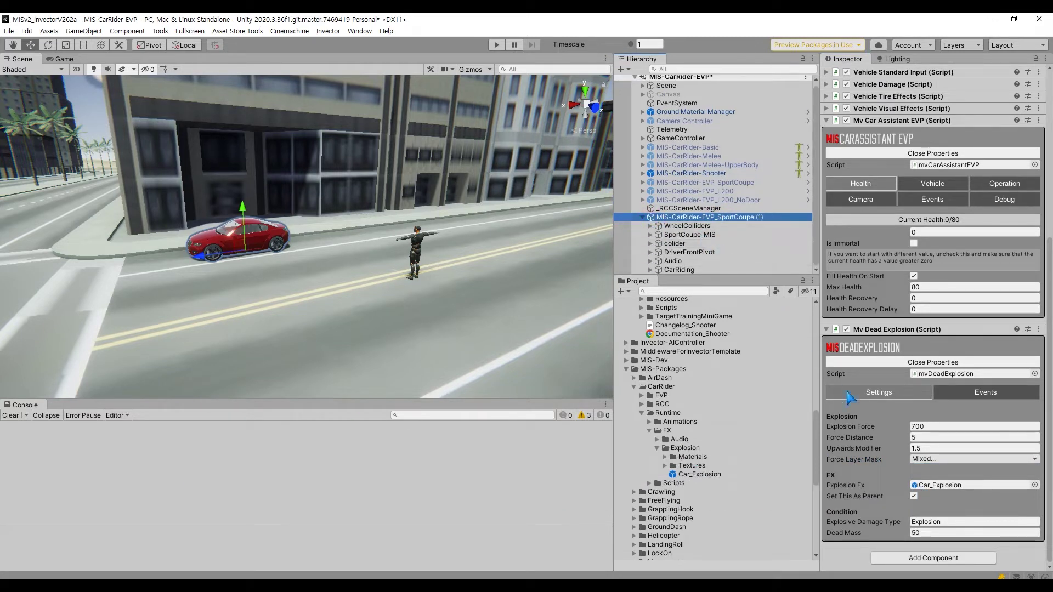
Review the Car_Explosion prefab's components and disable Destroy Root Object in its Mv Particle Auto Destroy script
click(932, 485)
click(707, 475)
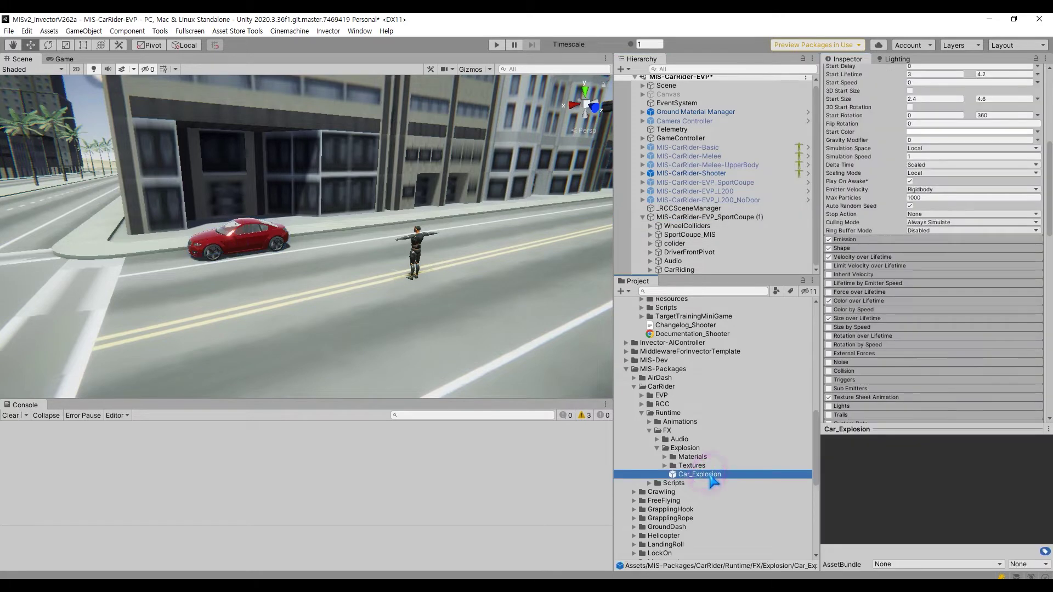
scroll(883, 321, down, 10)
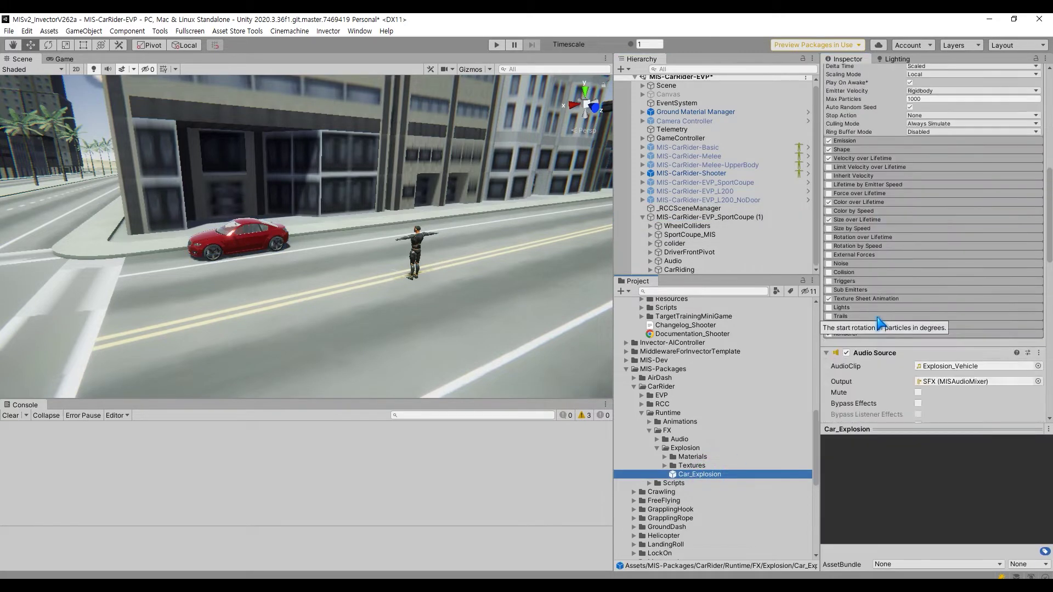
scroll(904, 245, down, 8)
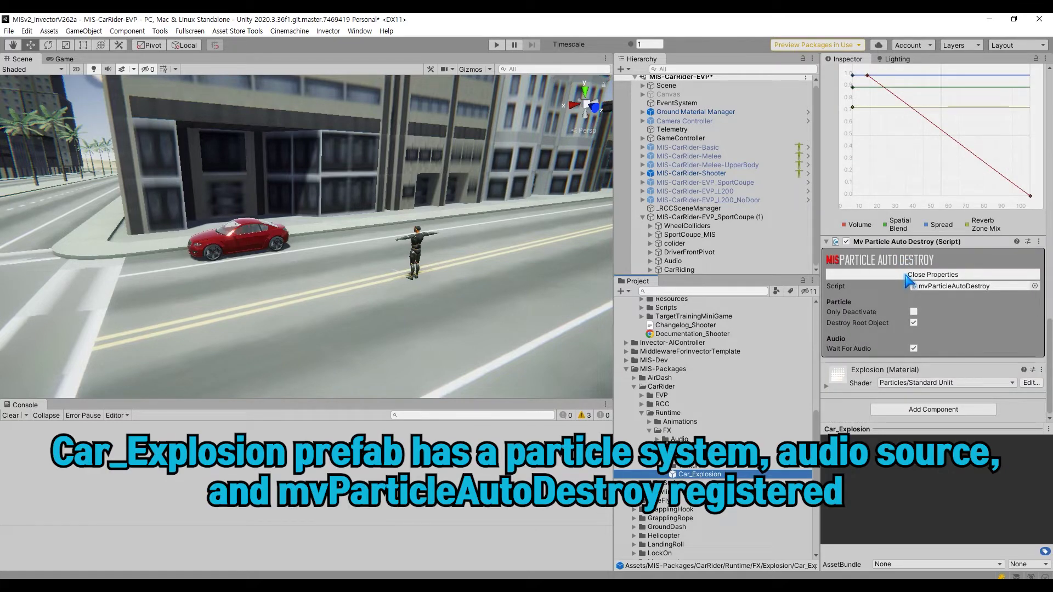
click(913, 322)
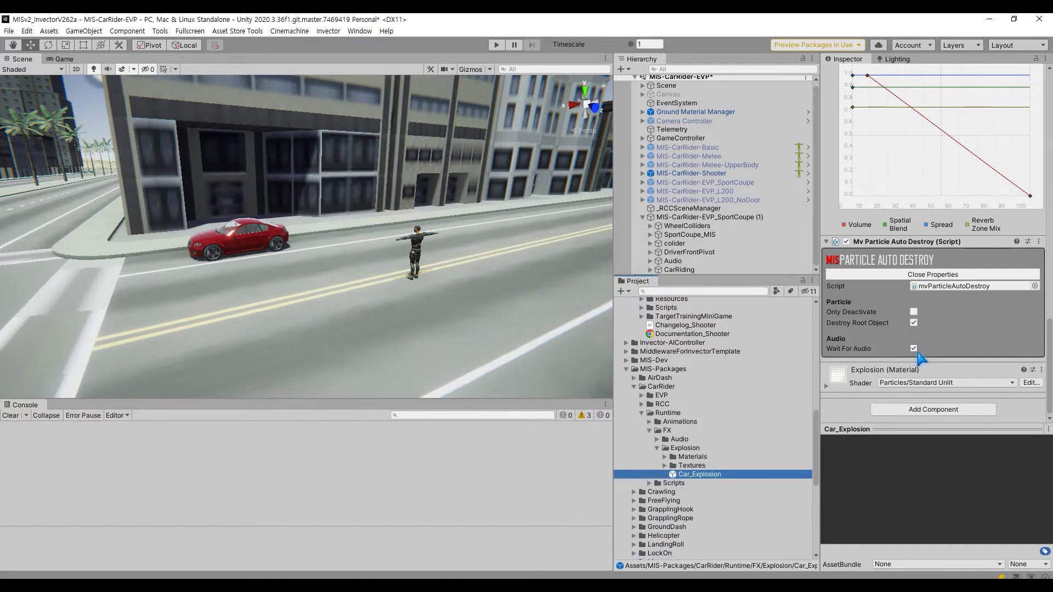
click(913, 323)
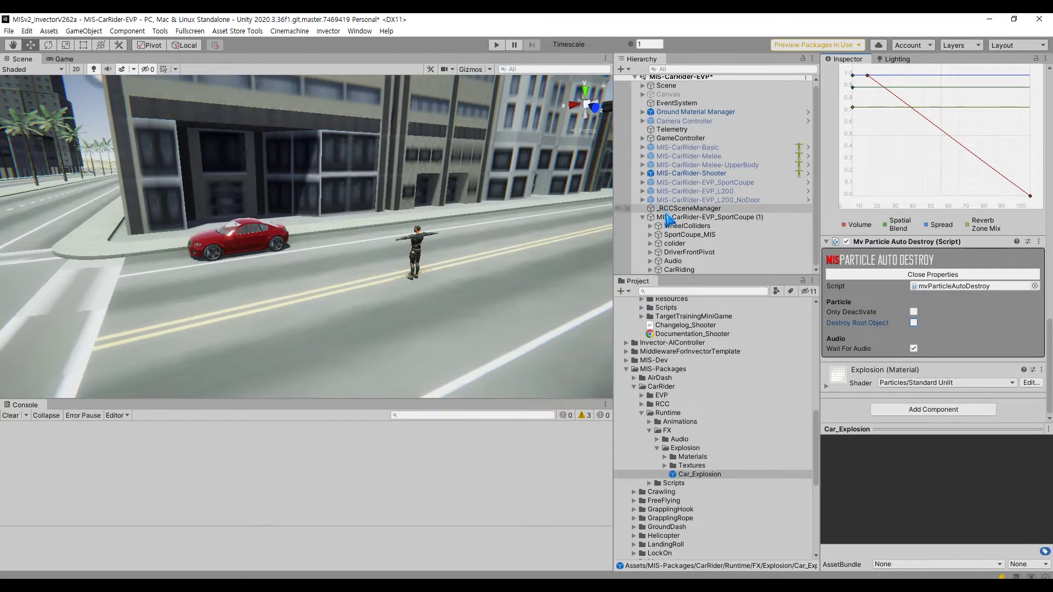
Play-test shooting the sport coupe with more room for the hierarchy, inspect the spawned Car_Explosion(Clone) child, and stop the play session
click(707, 216)
drag(697, 276, 703, 349)
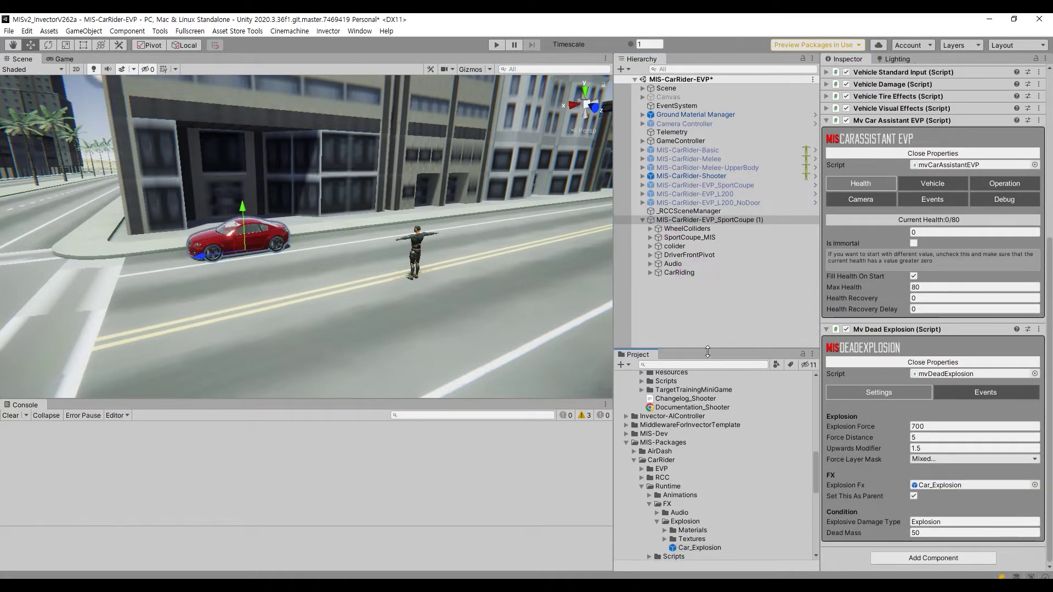
click(495, 46)
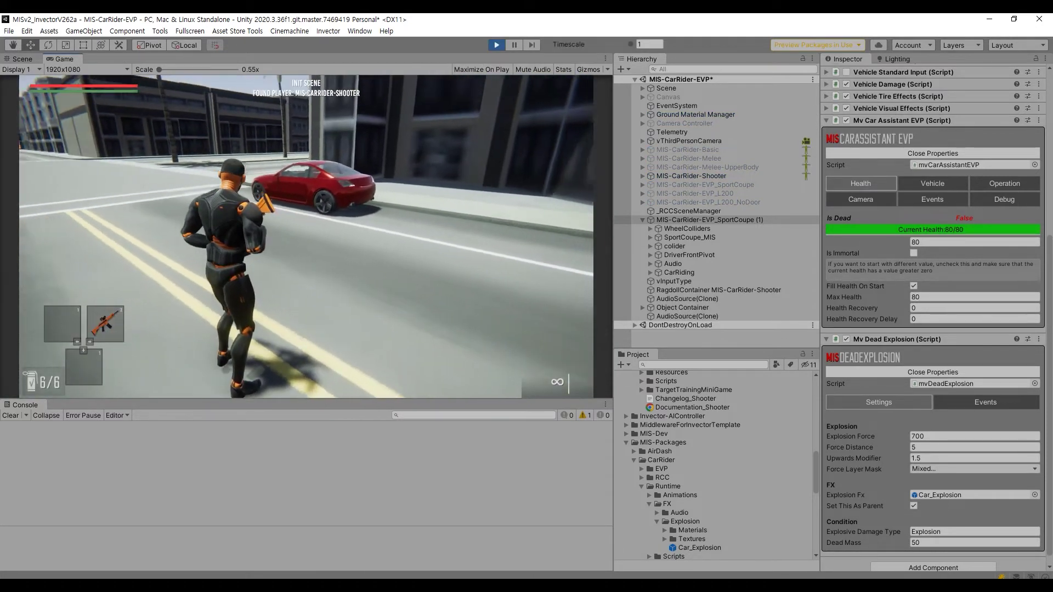
click(306, 237)
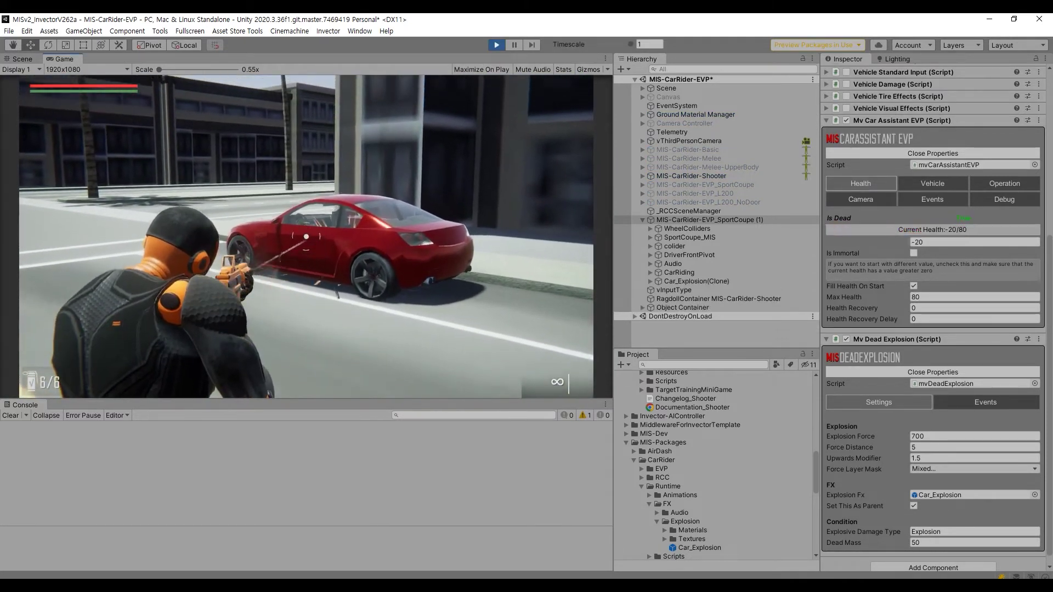
click(632, 283)
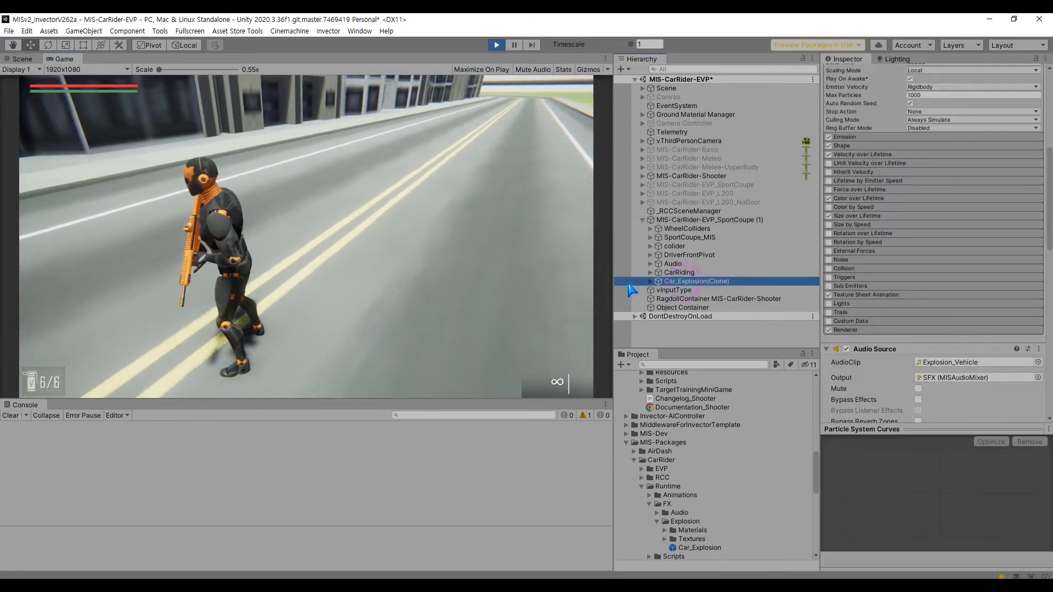
click(327, 238)
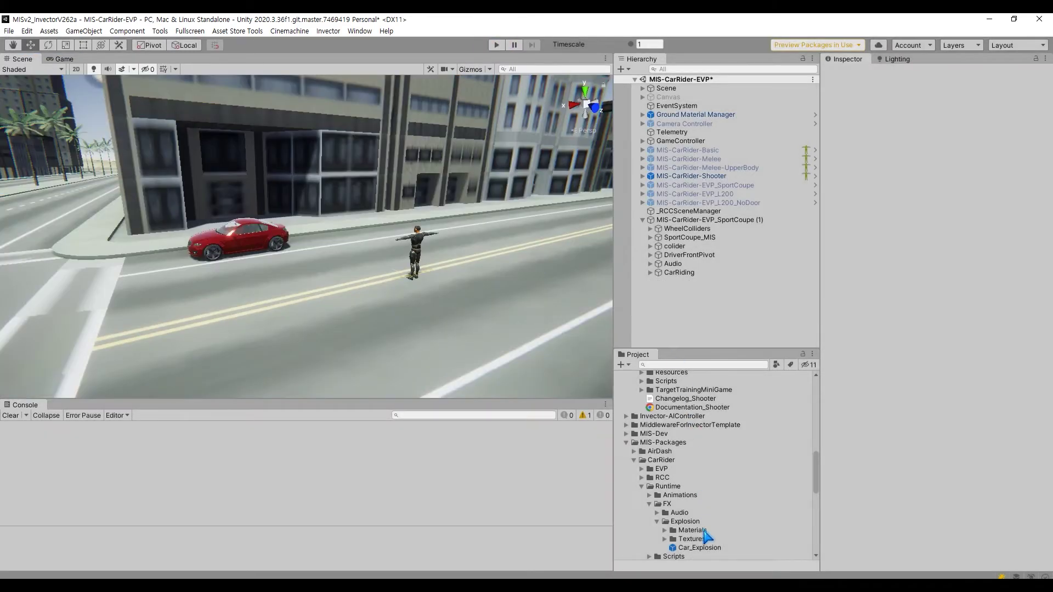
Enable Destroy Root Object in the Car_Explosion prefab's Mv Particle Auto Destroy script
click(699, 548)
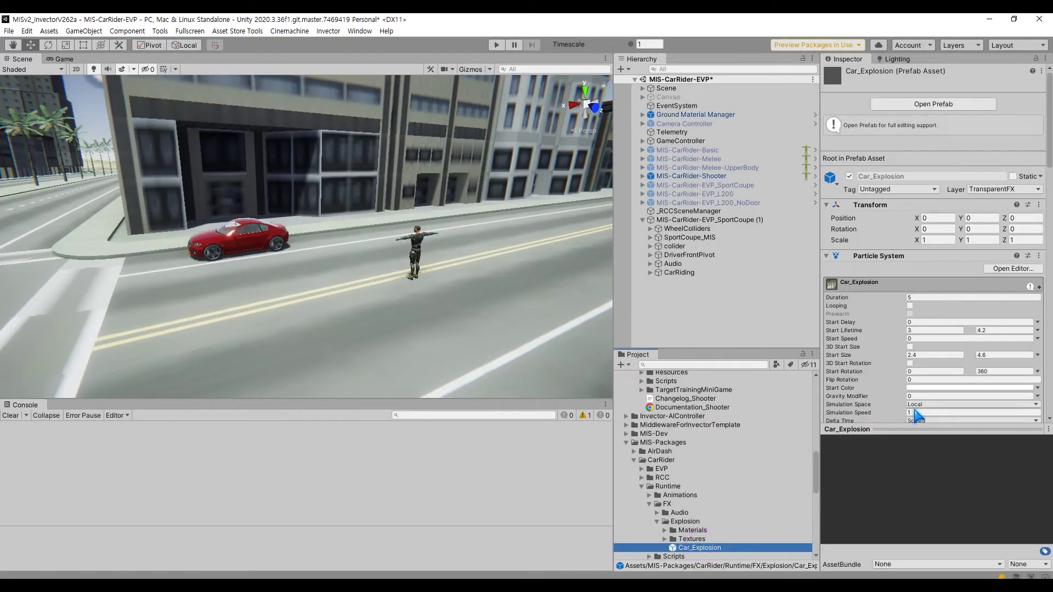
scroll(916, 404, down, 10)
scroll(916, 405, down, 10)
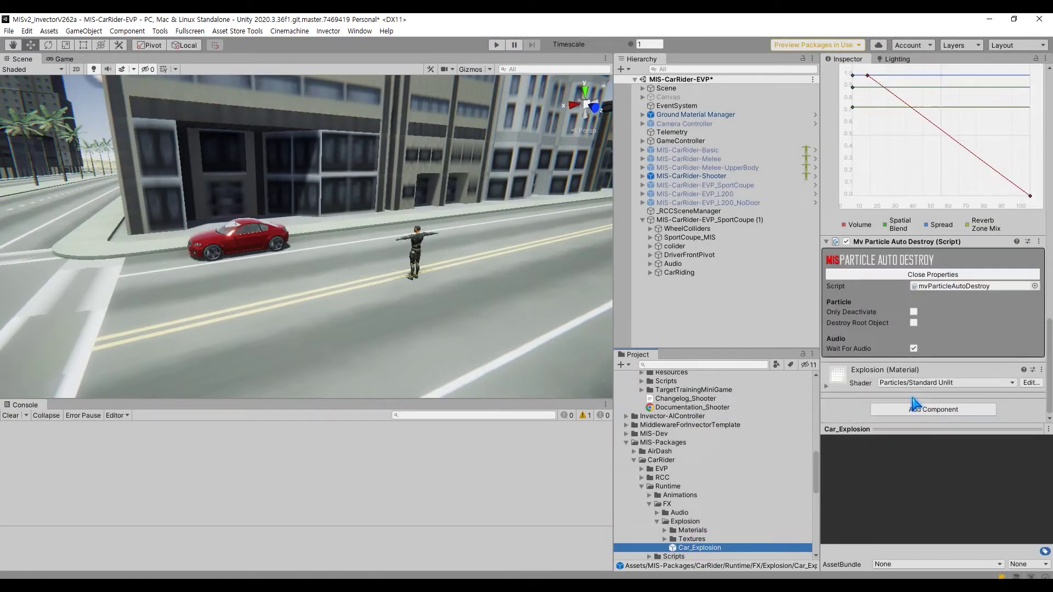
click(913, 323)
Play-test blowing up the sport coupe to check whether the root object is destroyed with the effect, and stop the play session
click(496, 45)
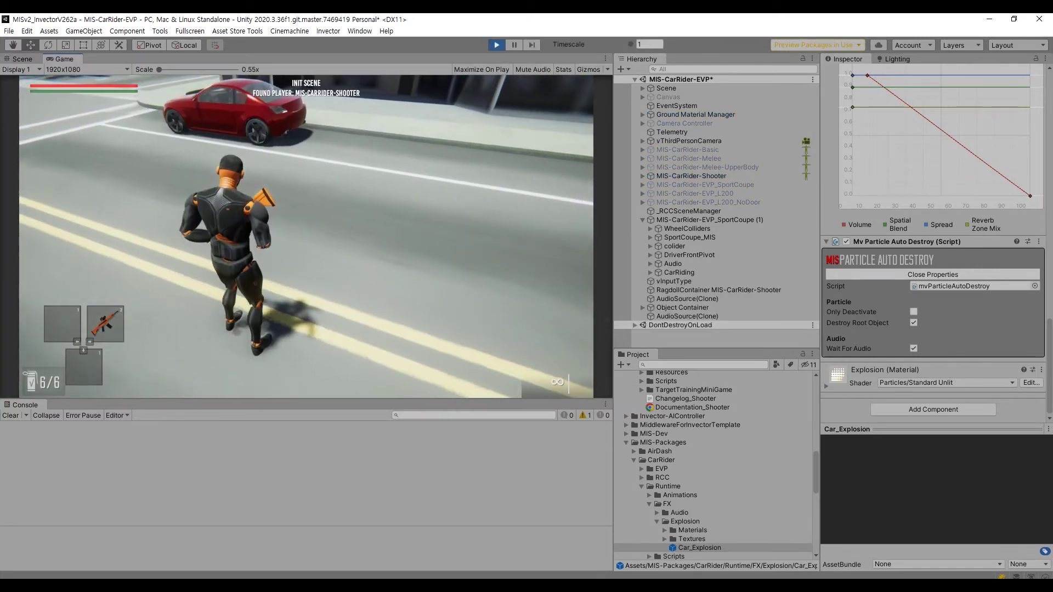
key(w)
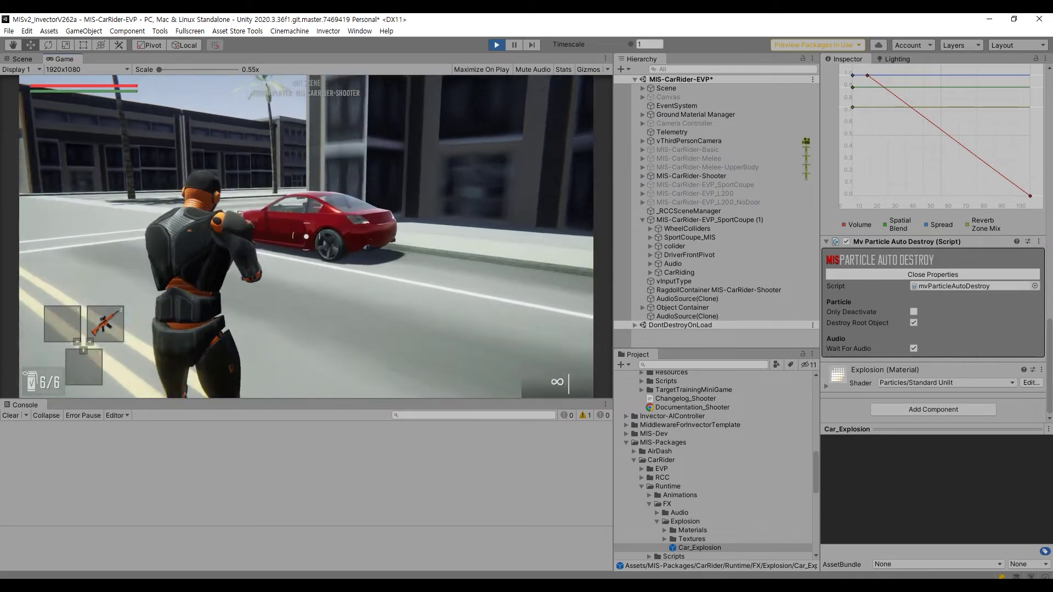
key(s)
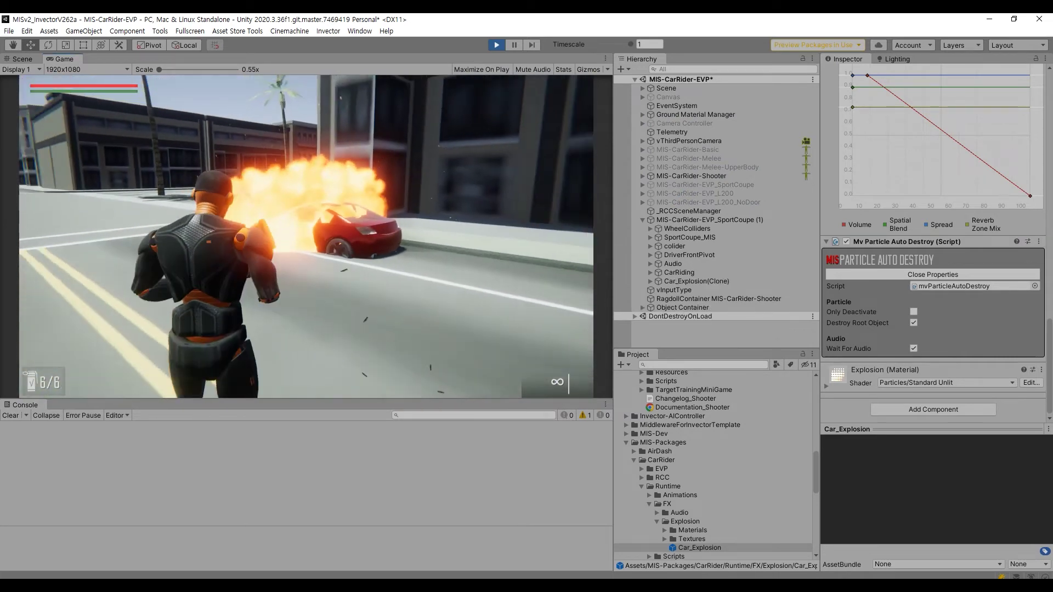
click(680, 281)
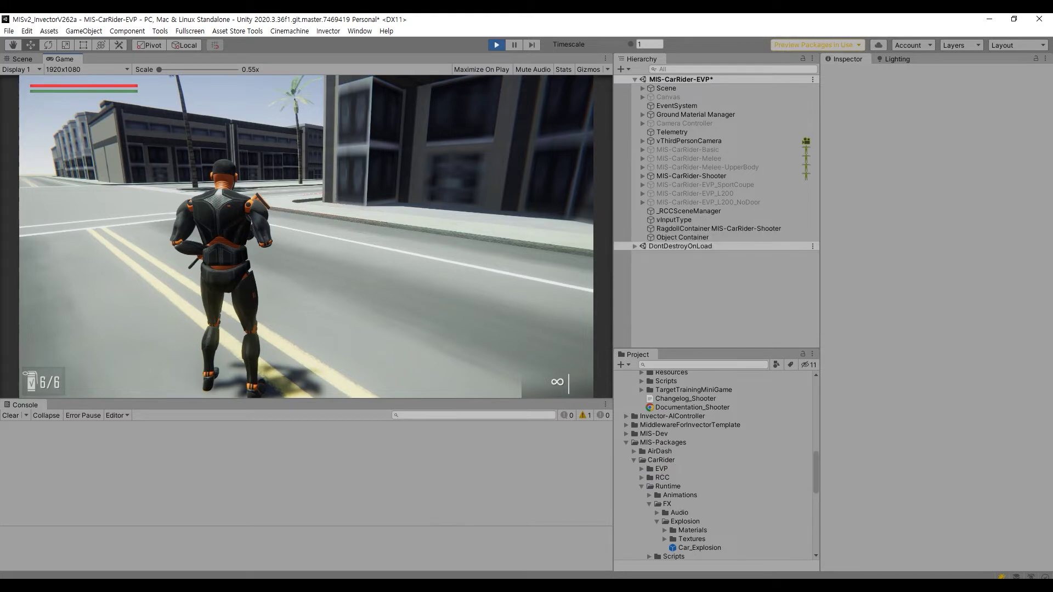
key(w)
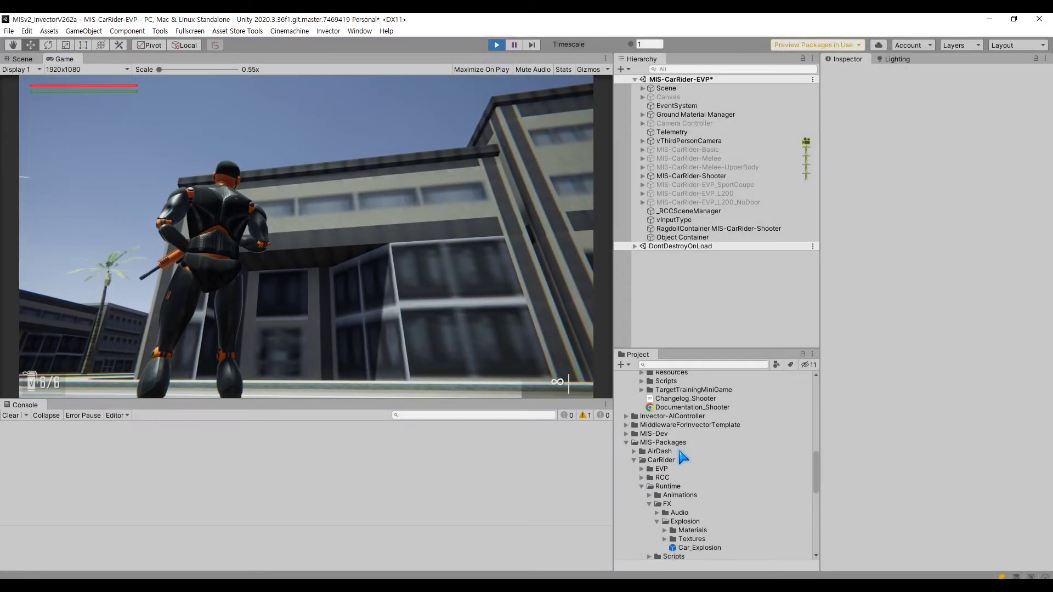
key(ctrl+p)
Turn off Destroy Root Object in the Mv Particle Auto Destroy script of the Car_Explosion prefab
click(700, 548)
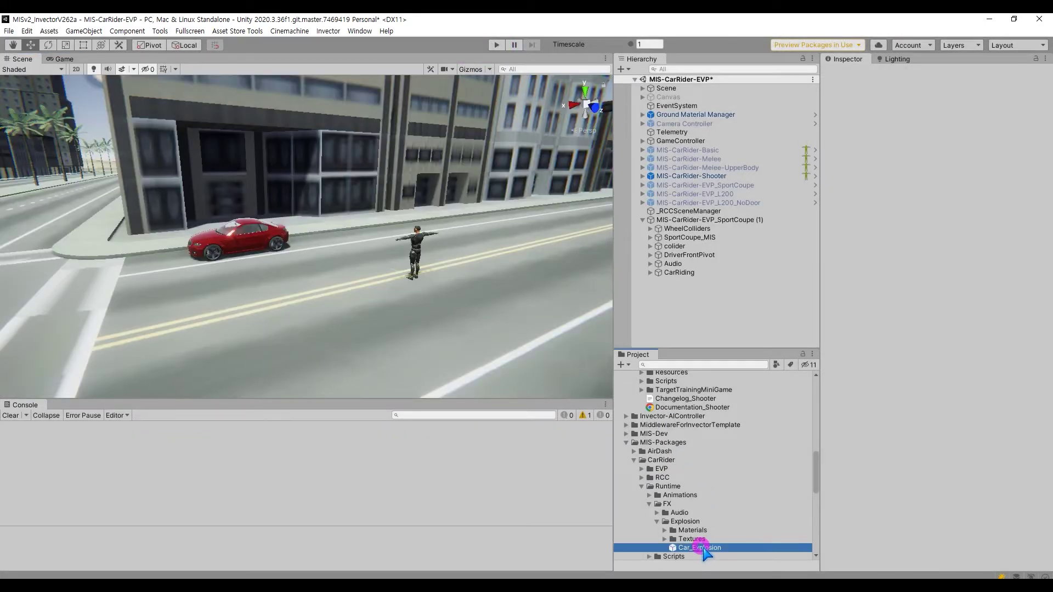
scroll(897, 391, down, 5)
scroll(900, 392, down, 4)
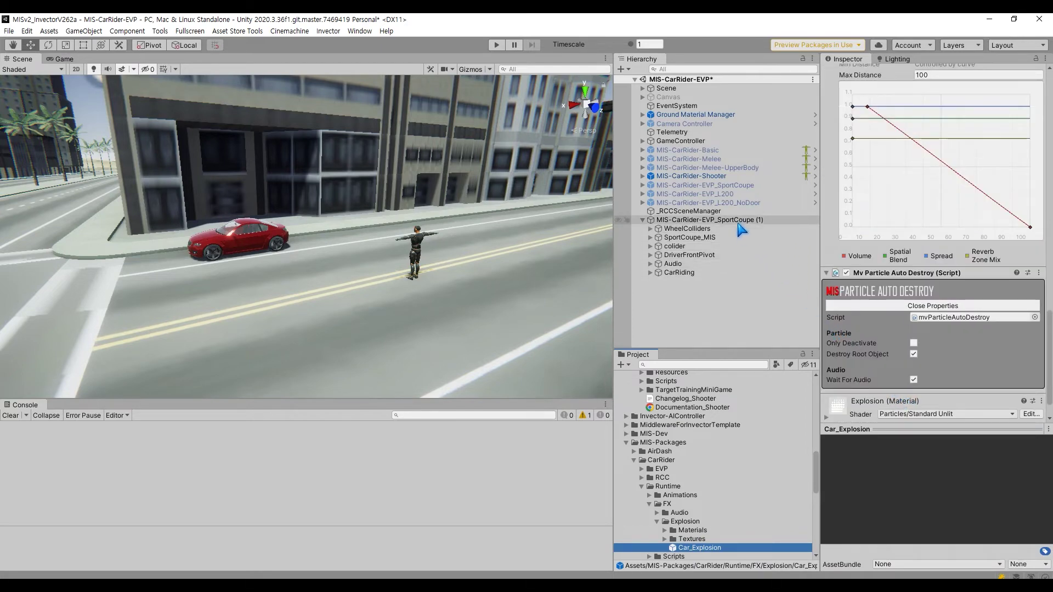
click(740, 220)
click(680, 547)
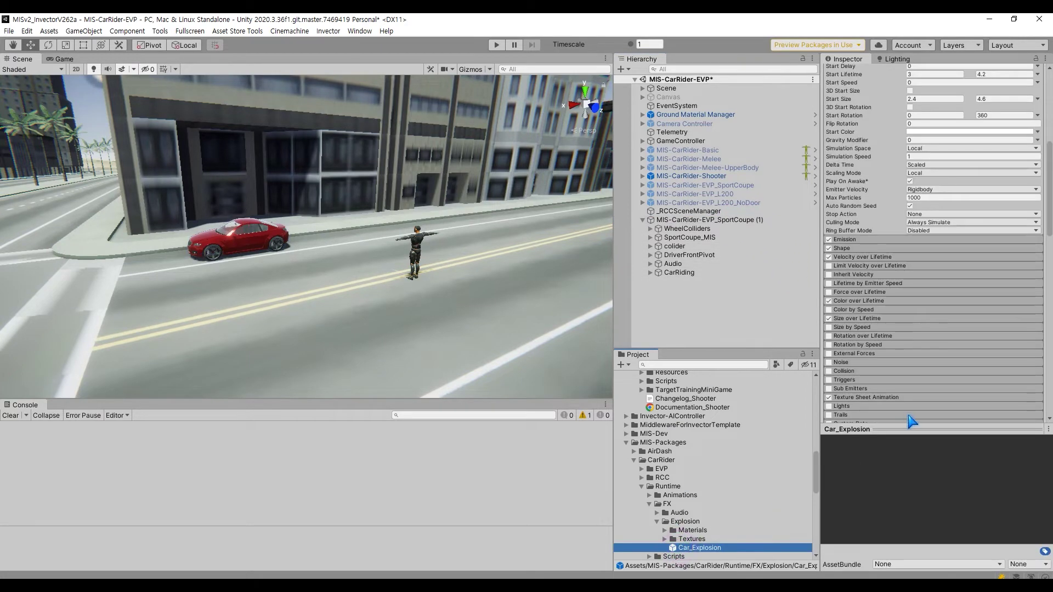
scroll(910, 395, down, 9)
click(913, 322)
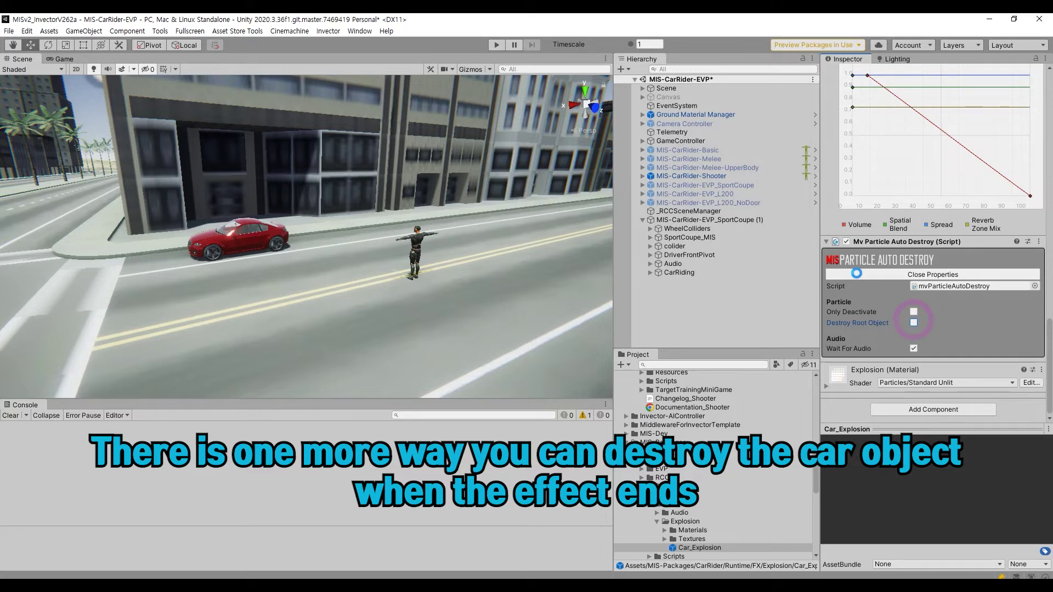
Enable Destroy Self in the Vehicle health settings of Mv Car Assistant EVP on MIS-CarRider-EVP_SportCoupe (1)
click(741, 220)
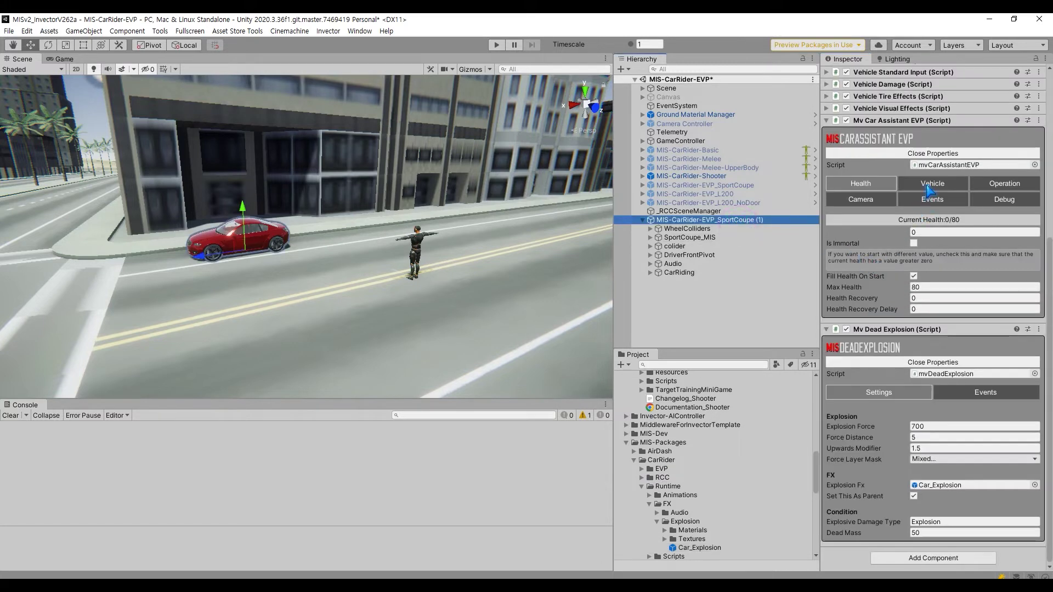
click(928, 186)
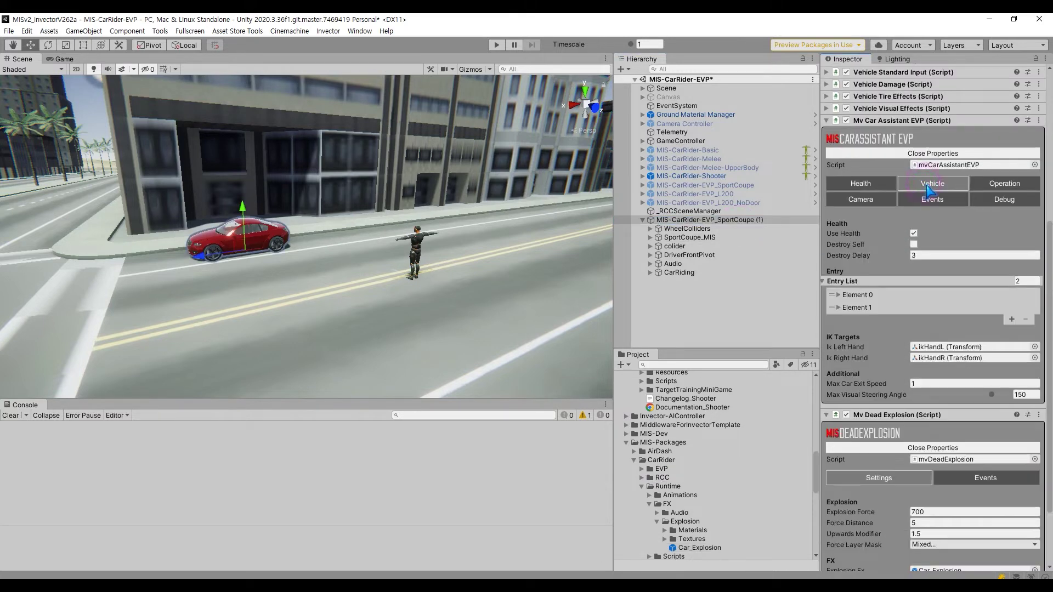
click(914, 244)
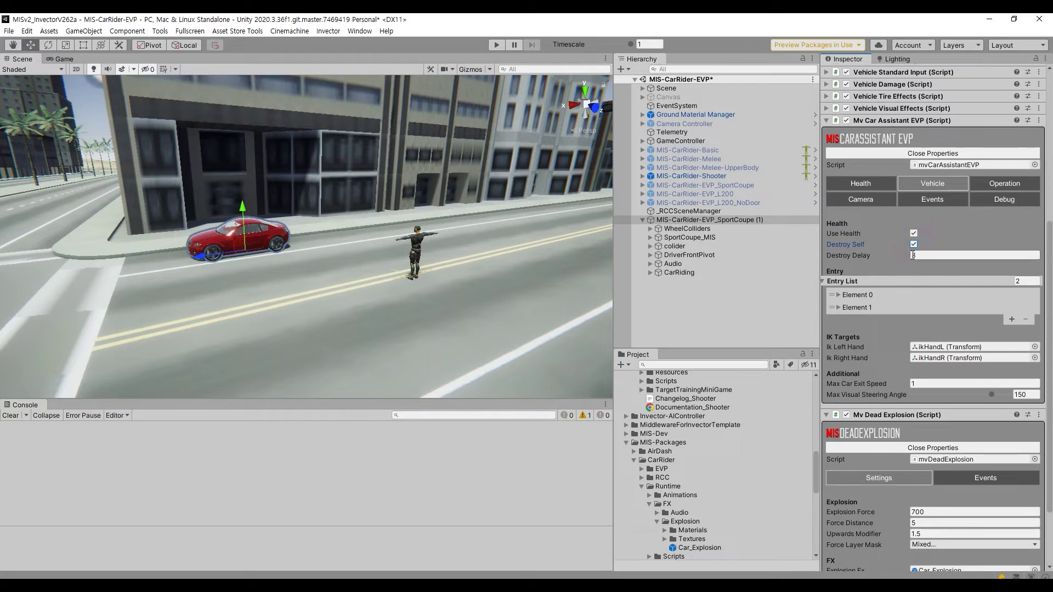
Play-test shooting the sport coupe to check its self-destruction after the delay, and stop the play session
click(496, 45)
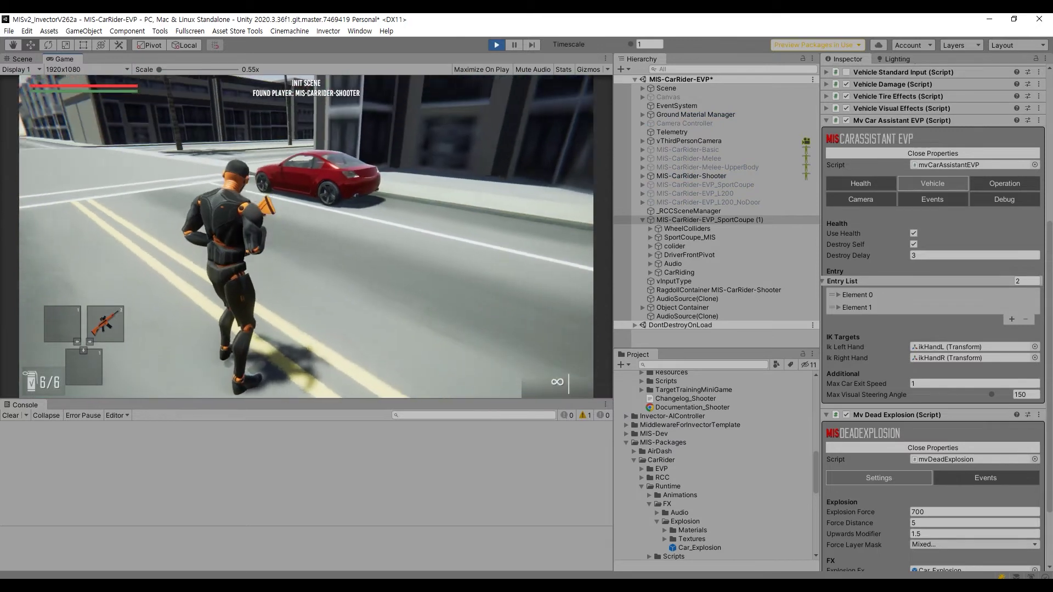
right_click(306, 236)
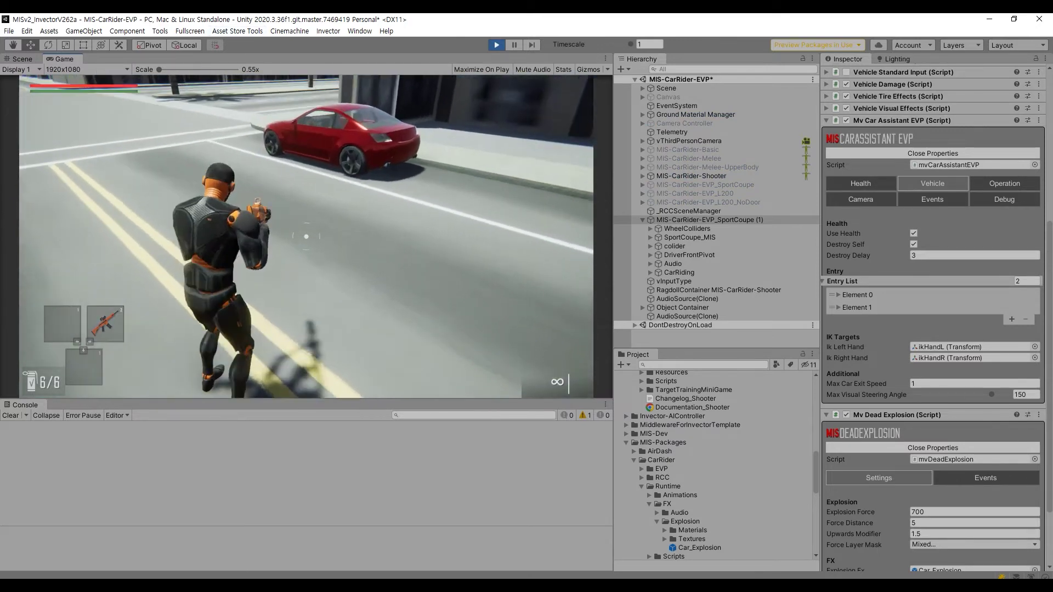
click(307, 237)
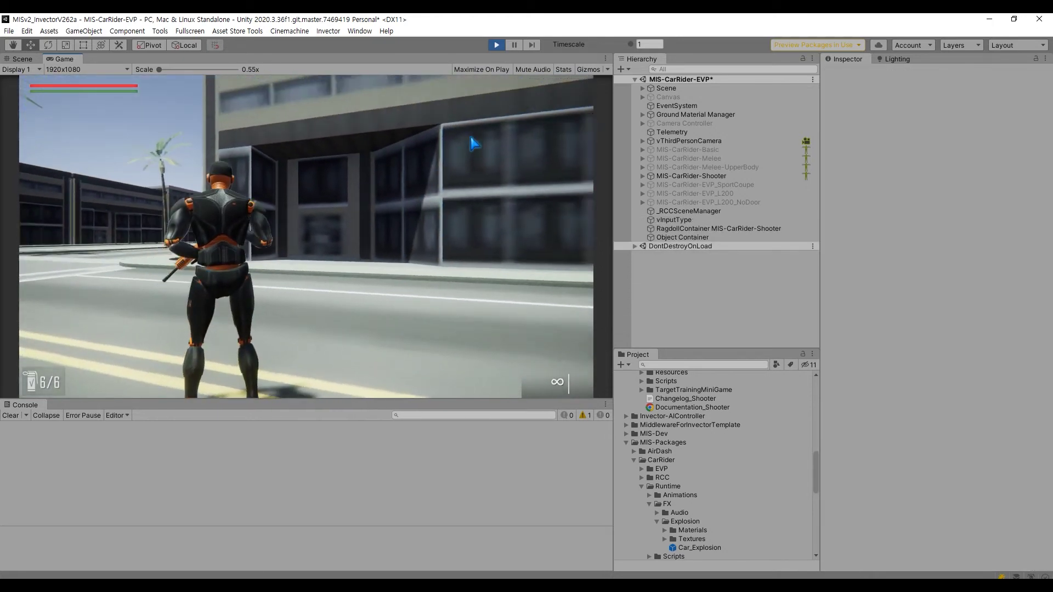
click(496, 44)
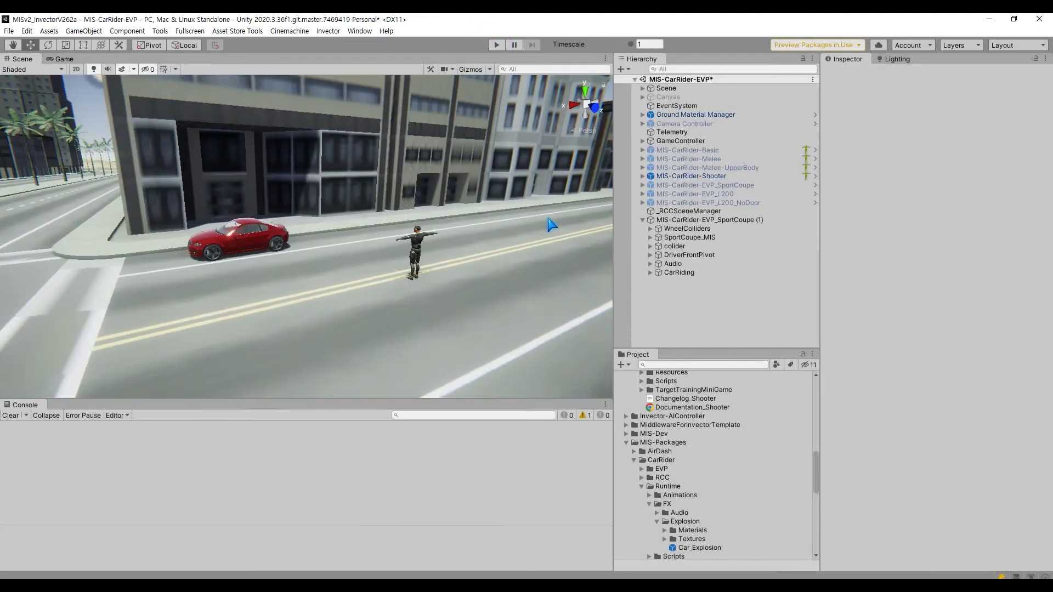
Review the Mv Dead Explosion settings on MIS-CarRider-EVP_SportCoupe (1) and bring the weapon and bullet prefab folders into view
click(643, 219)
click(707, 219)
scroll(889, 305, down, 10)
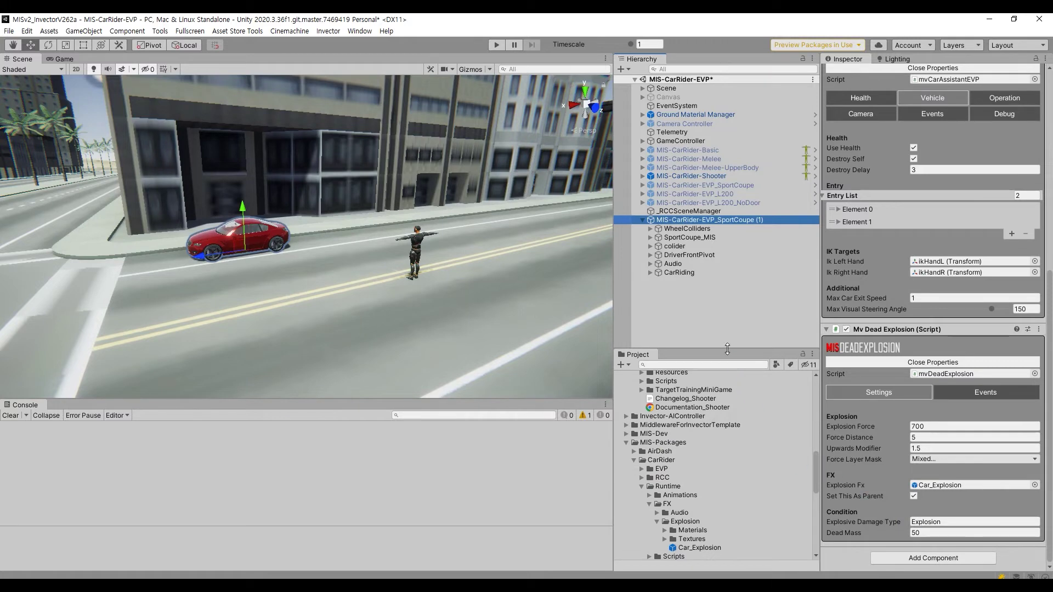
drag(729, 348, 727, 273)
scroll(792, 406, up, 10)
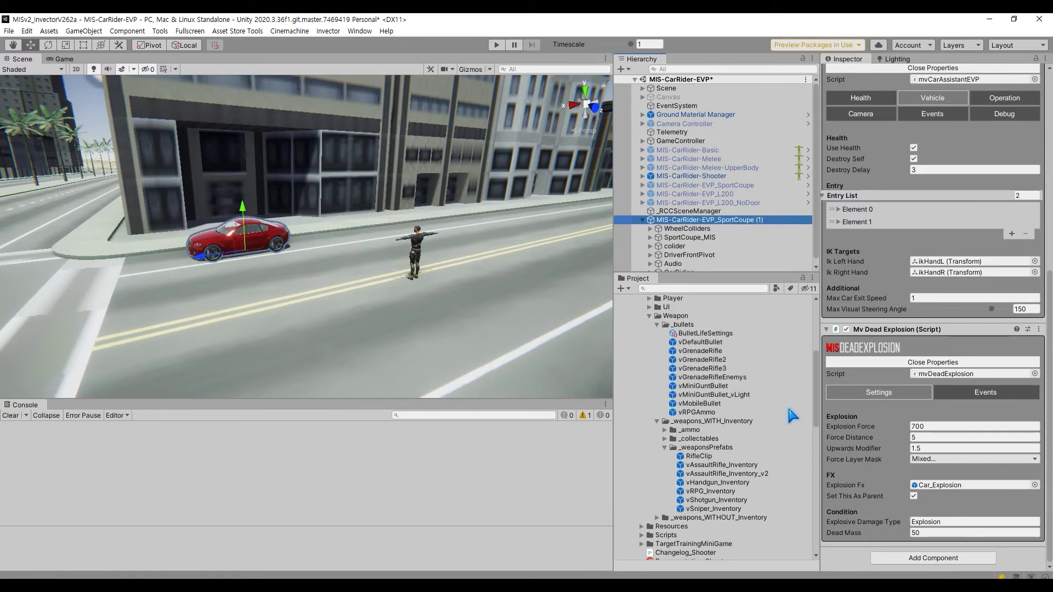
Check on MIS-CarRider-Shooter that the Shooter Manager's Damage Layer includes Vehicle, and expand the Item Manager properties
click(713, 176)
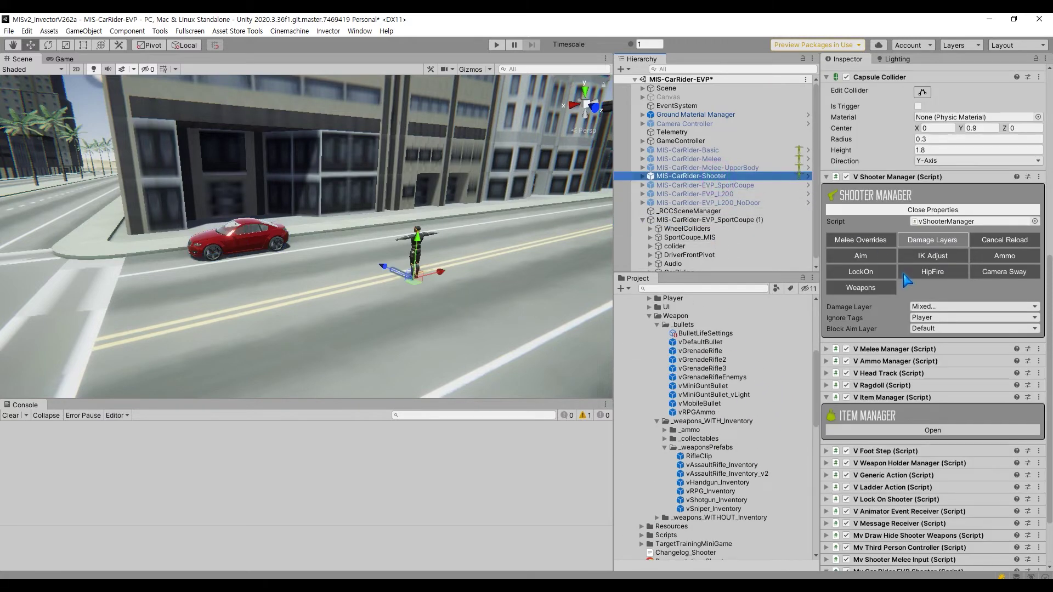
scroll(908, 281, down, 3)
click(911, 359)
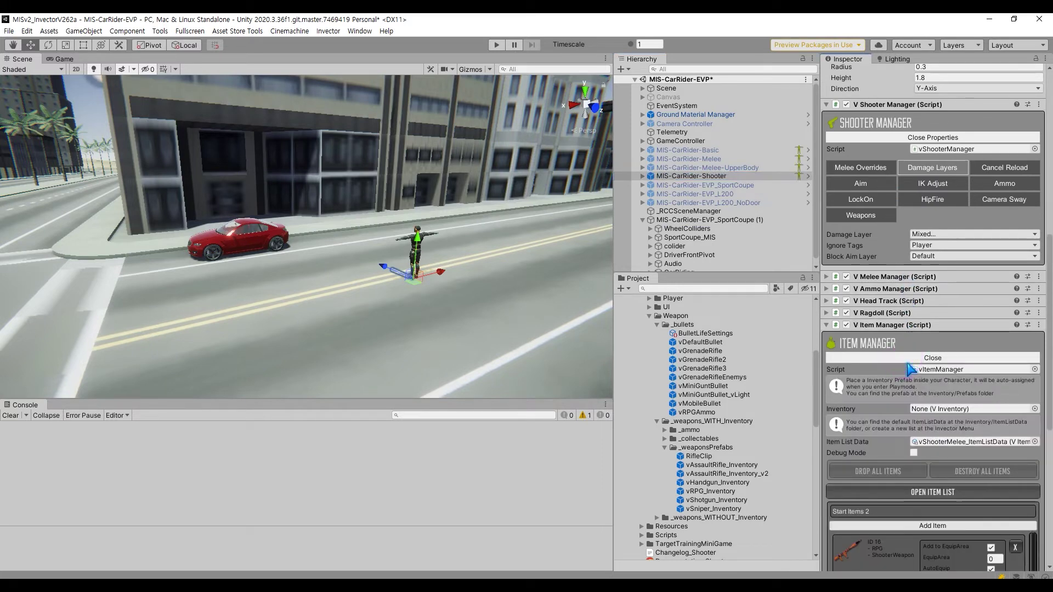
click(933, 234)
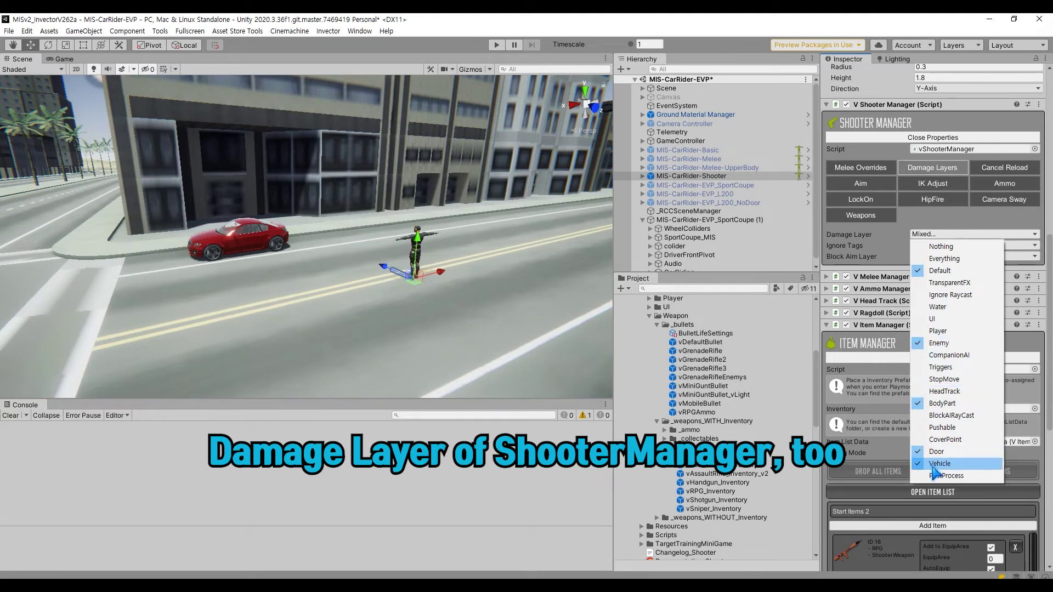
click(878, 21)
Look up the spawn object prefab of the Assault Rifle in the shooter's item list, and close the list
scroll(940, 412, down, 8)
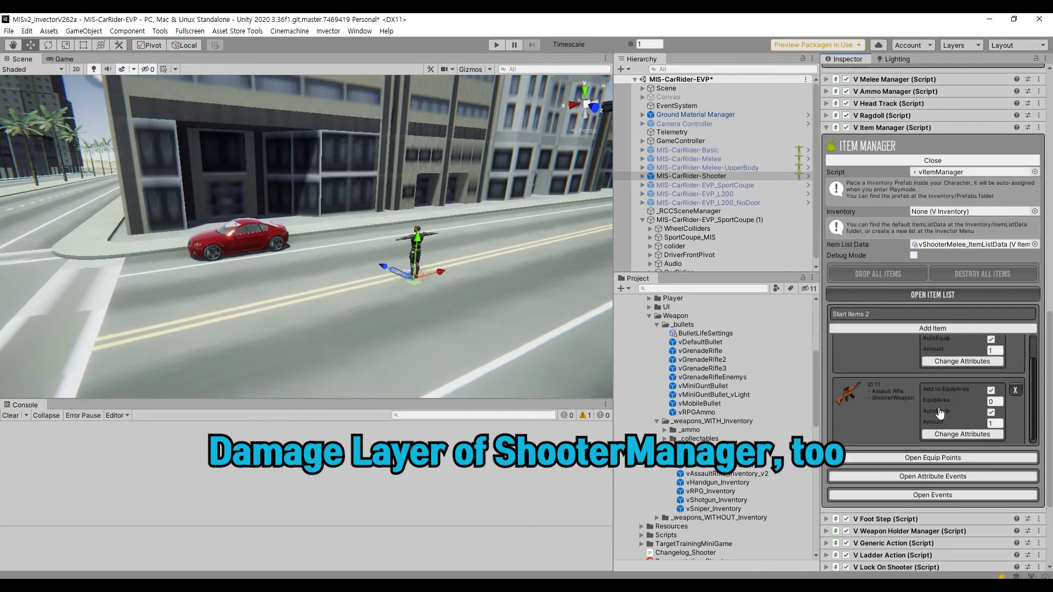
click(892, 394)
click(345, 296)
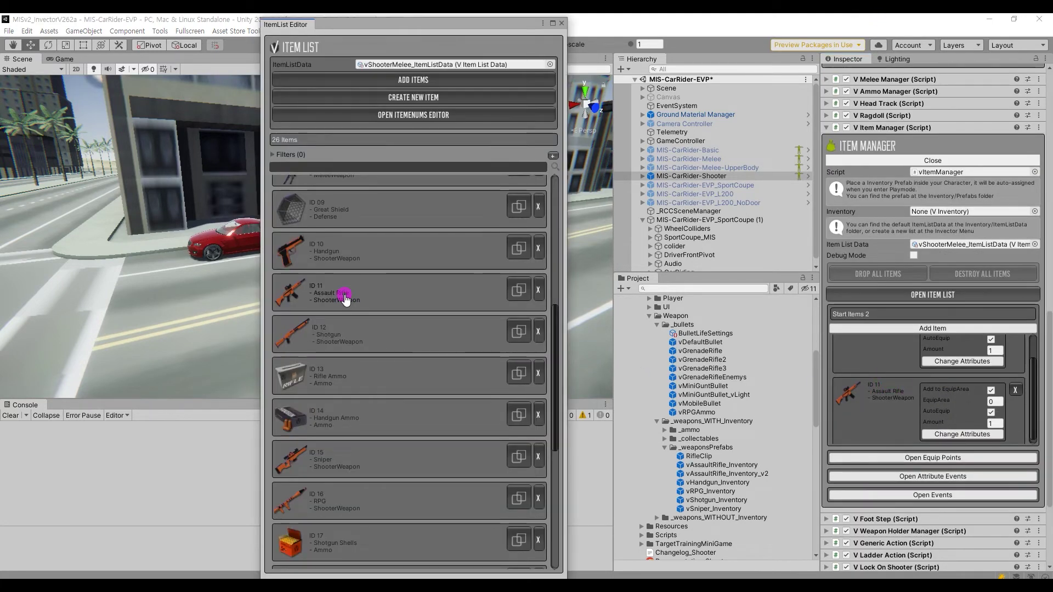
click(339, 428)
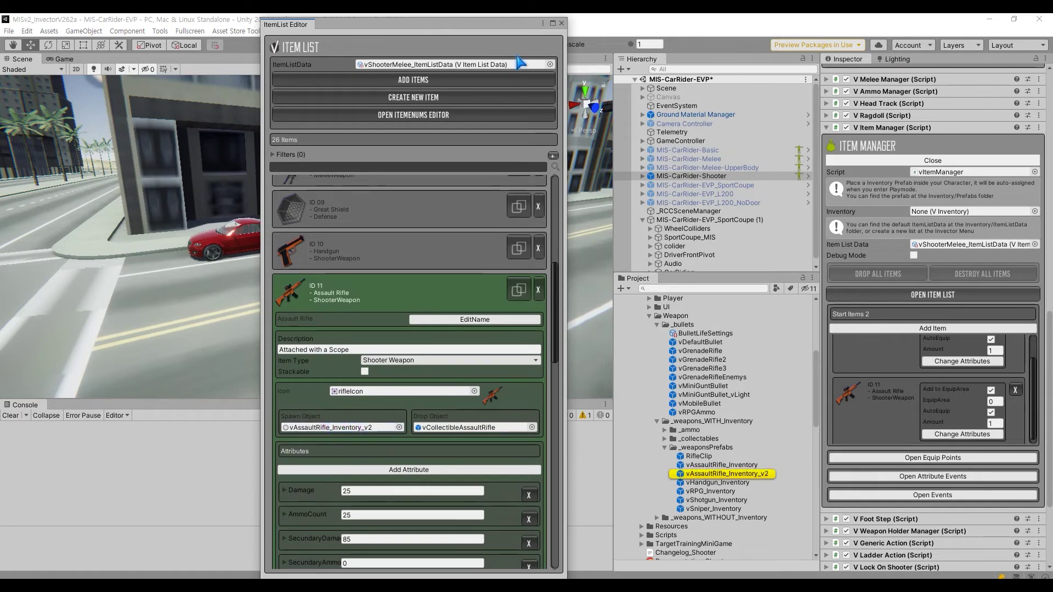
click(561, 23)
Inspect the projectile of vAssaultRifle_Inventory_v2 and the Damage Type in the damage options of vDefaultBullet
click(721, 465)
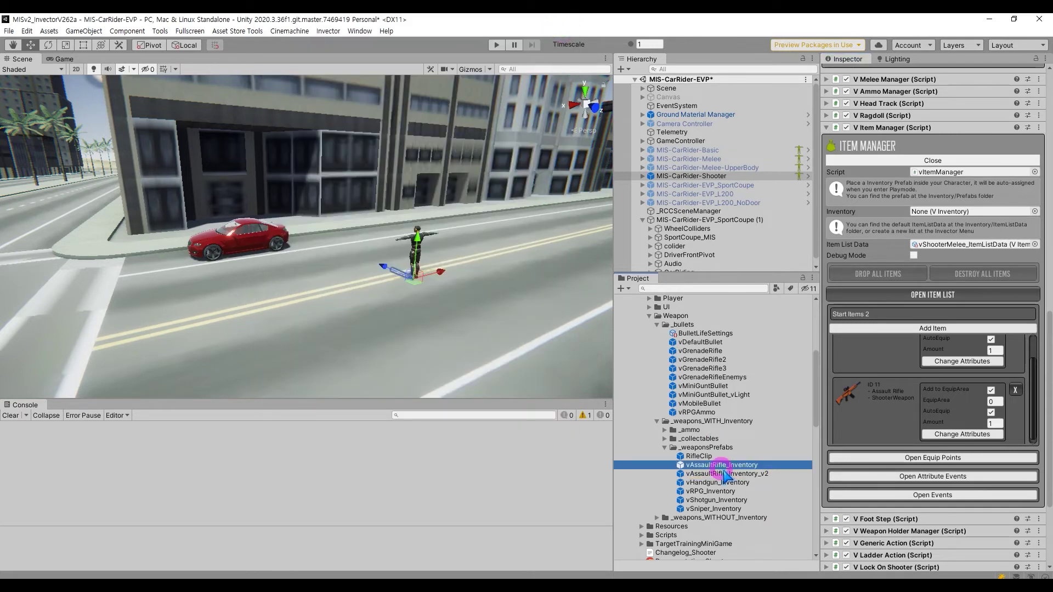
click(725, 474)
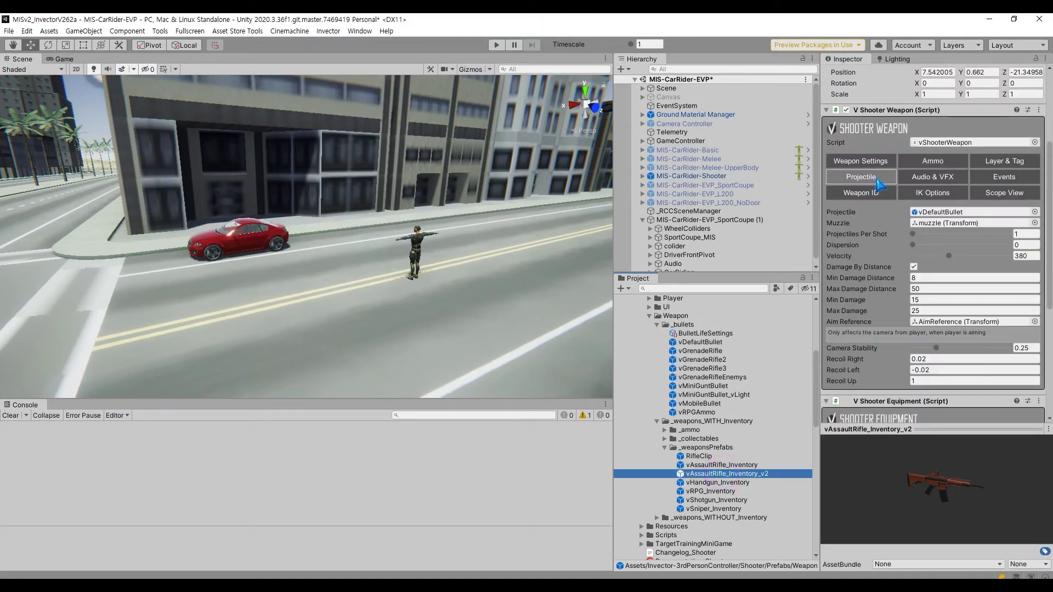
click(927, 212)
click(695, 342)
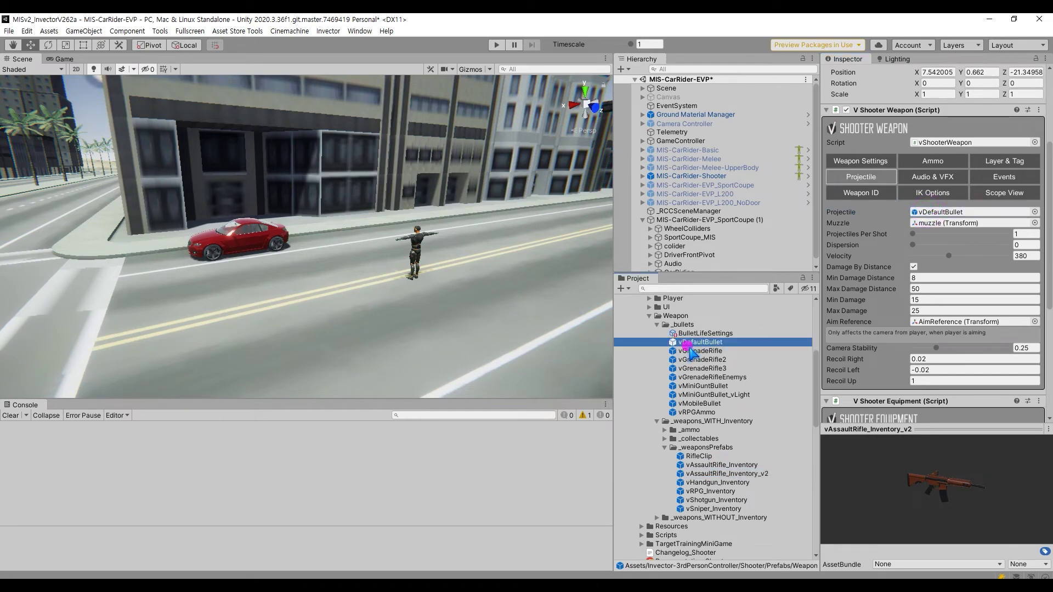
scroll(872, 327, down, 3)
click(900, 163)
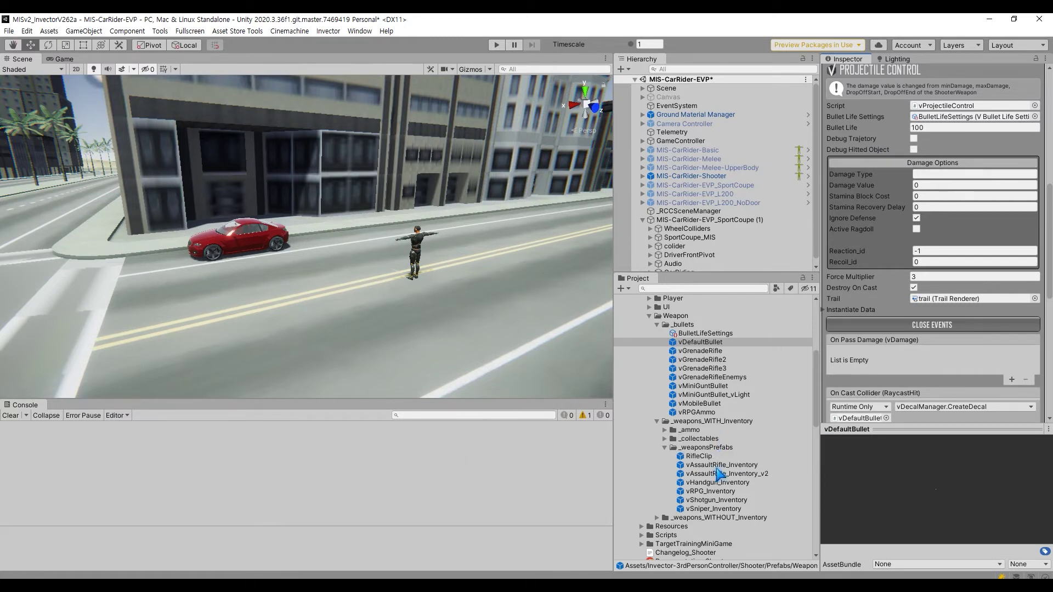
Inspect the projectile of vRPG_Inventory and the Damage Type in the damage options of vRPGAmmo
click(701, 492)
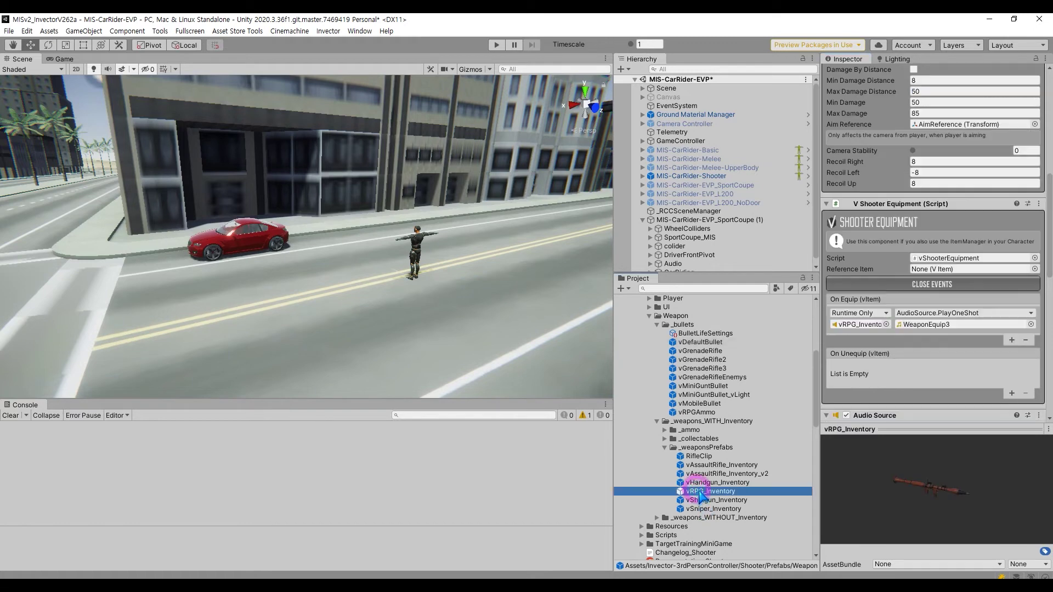
scroll(905, 186, up, 3)
click(927, 212)
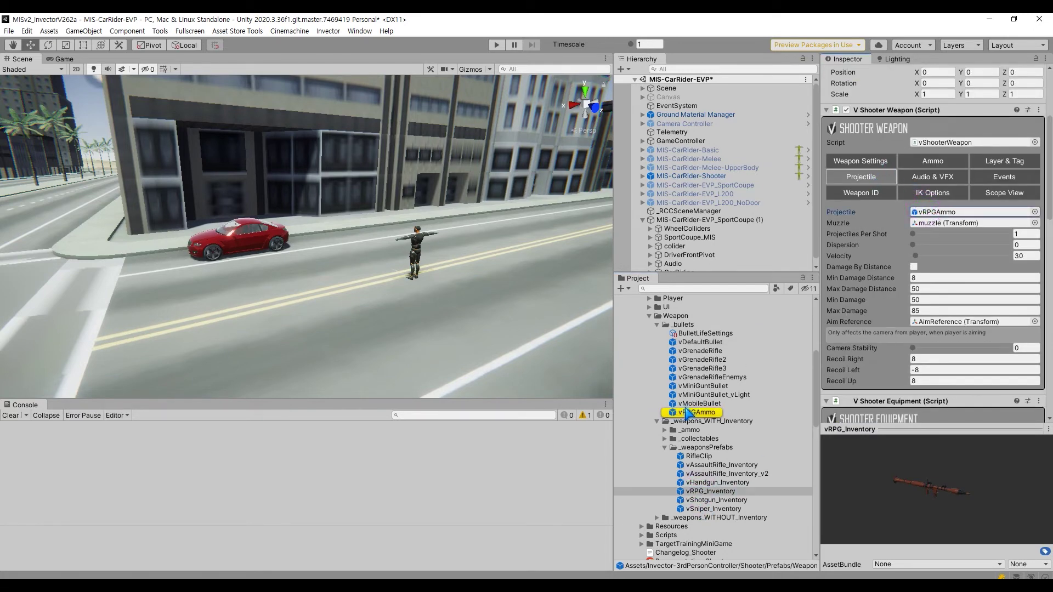
double_click(927, 211)
click(896, 362)
scroll(895, 365, down, 3)
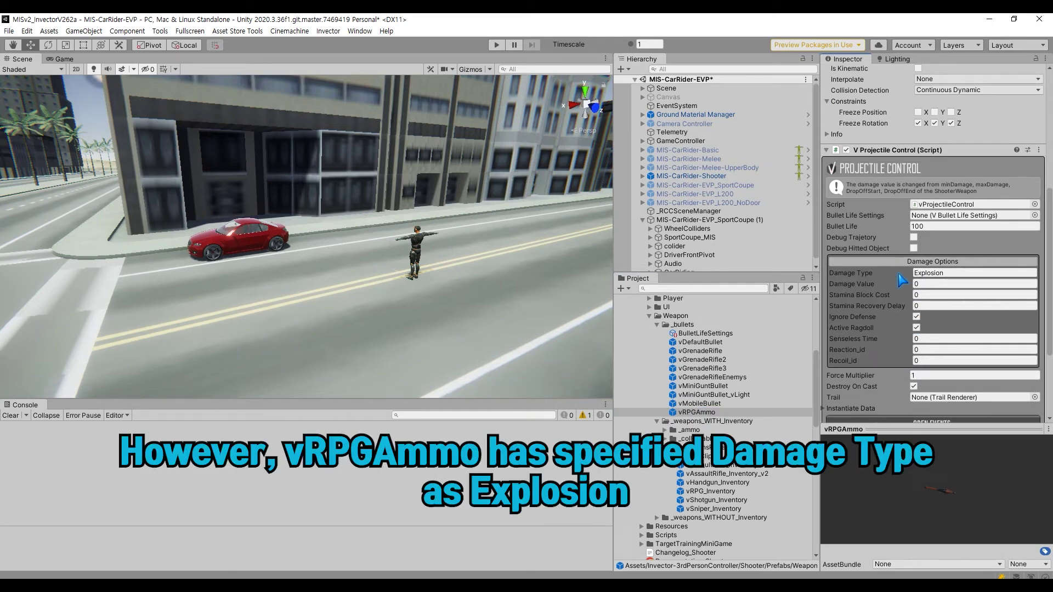
Clear the Explosive Damage Type in the Mv Dead Explosion script of MIS-CarRider-EVP_SportCoupe (1)
click(734, 221)
scroll(907, 437, down, 3)
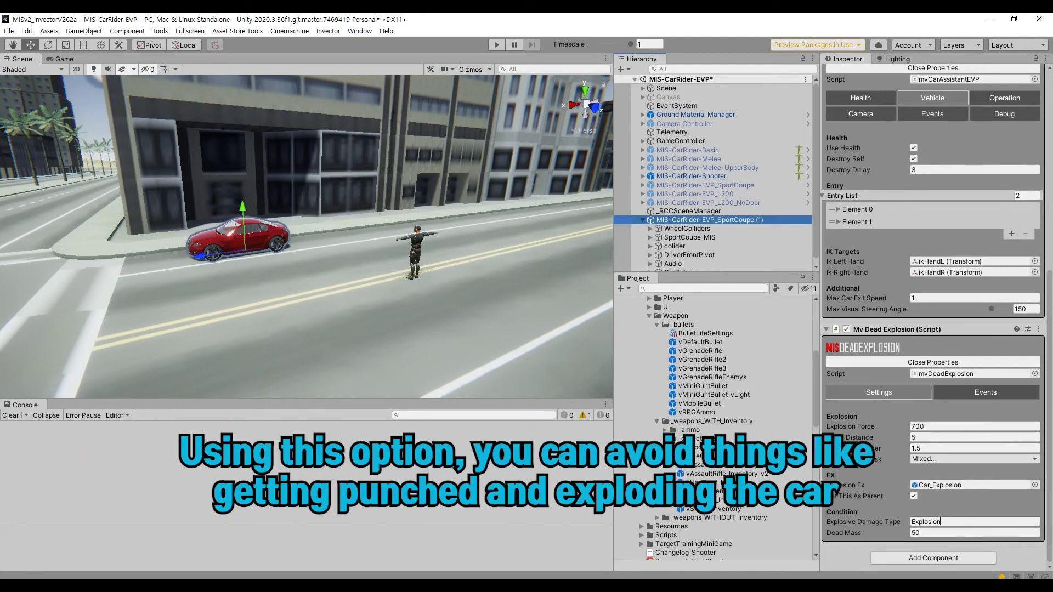
click(940, 521)
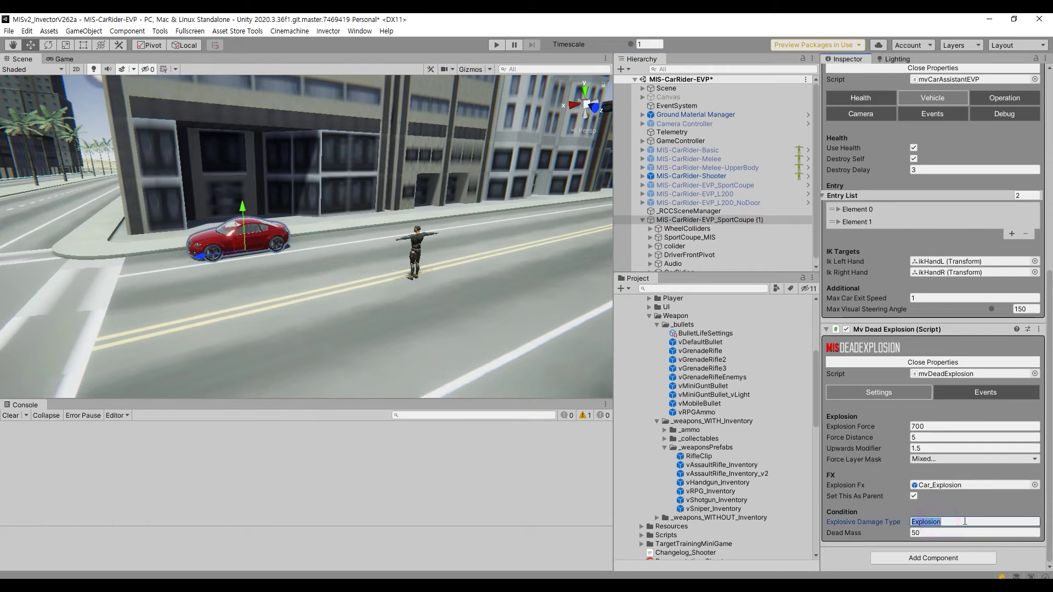
key(BackSpace)
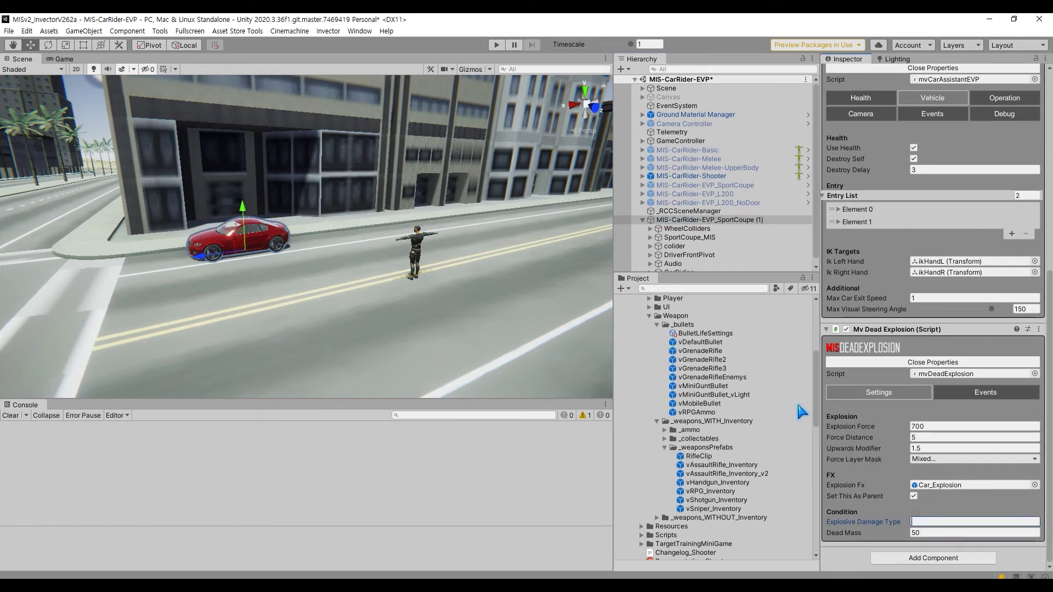
Play-test shooting the sport coupe with the empty Explosive Damage Type, and stop the play session
click(499, 45)
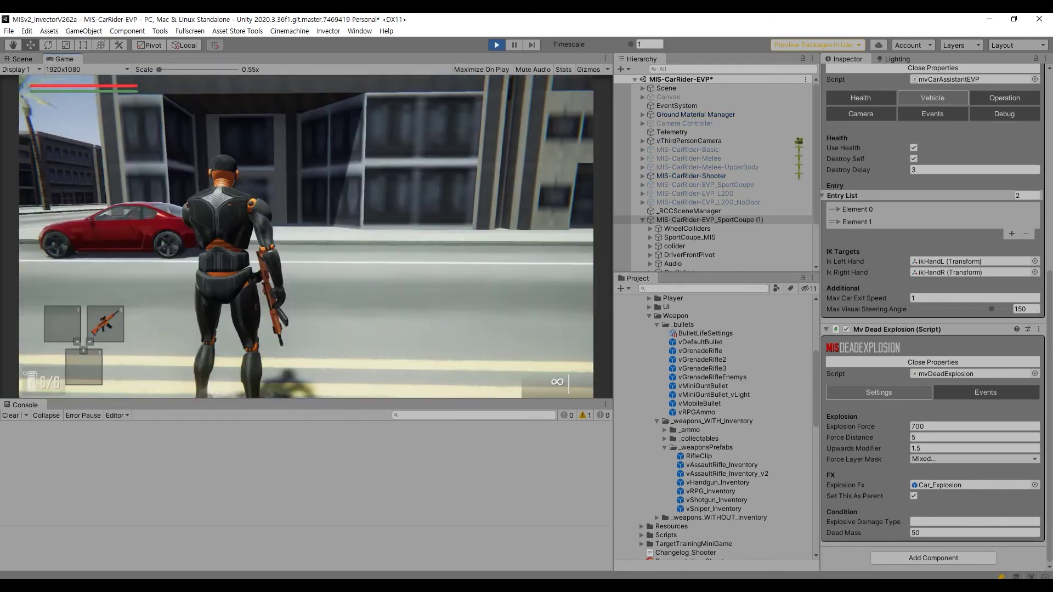
drag(306, 236, 306, 236)
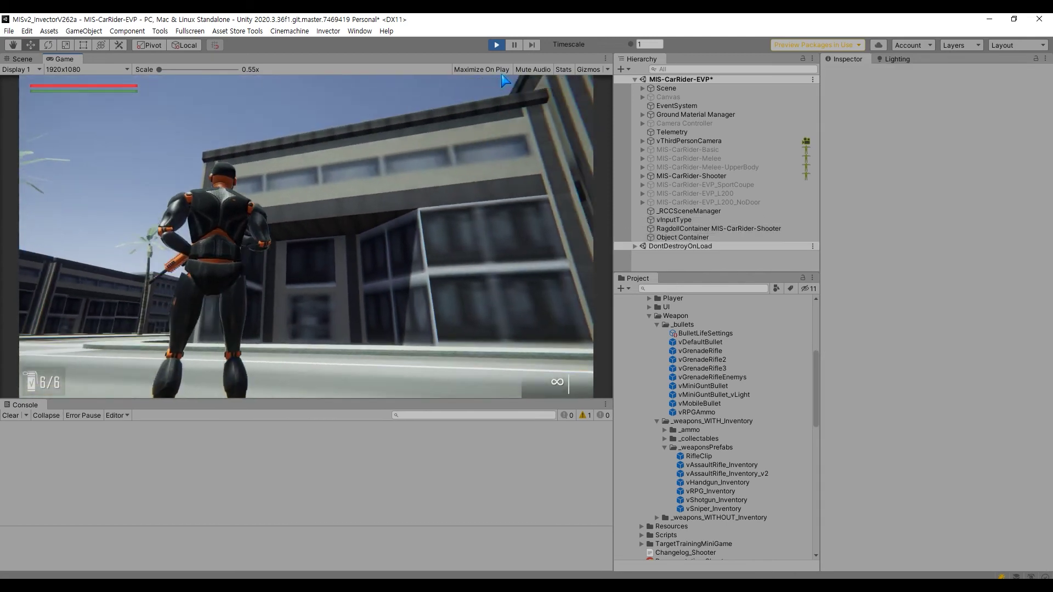
click(497, 45)
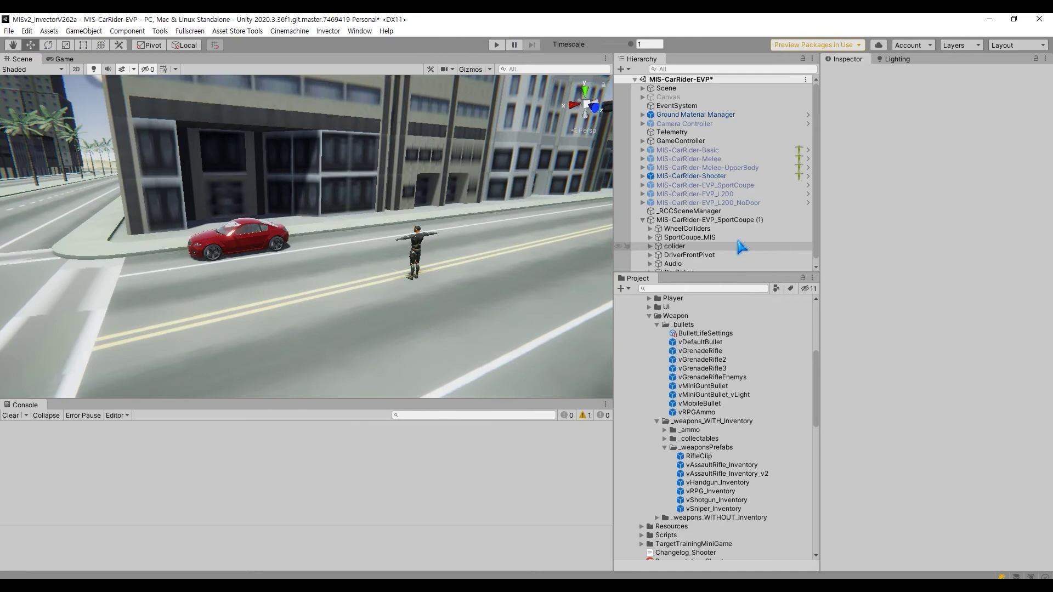
Set the Explosive Damage Type of MIS-CarRider-EVP_SportCoupe (1) to Explosion in its Mv Dead Explosion script
click(727, 219)
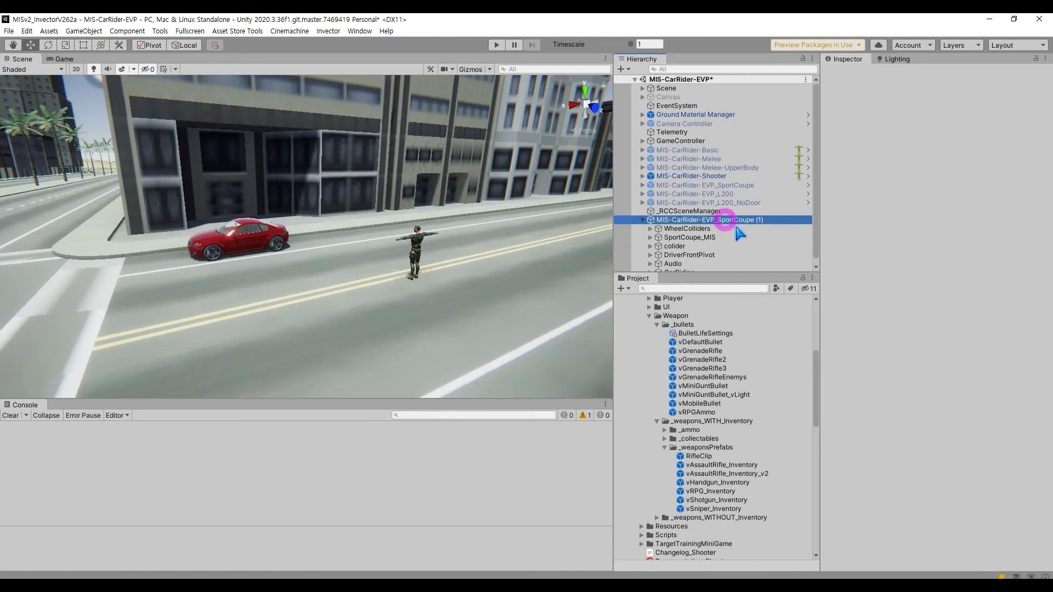
click(930, 521)
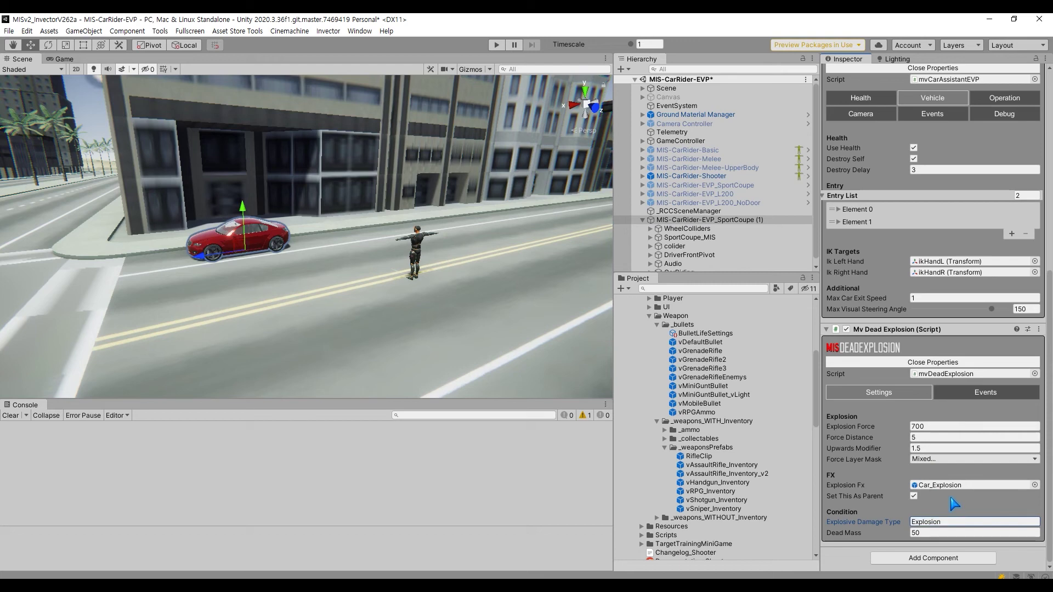
Play-test shooting the sport coupe with the Explosive Damage Type set to Explosion
click(496, 45)
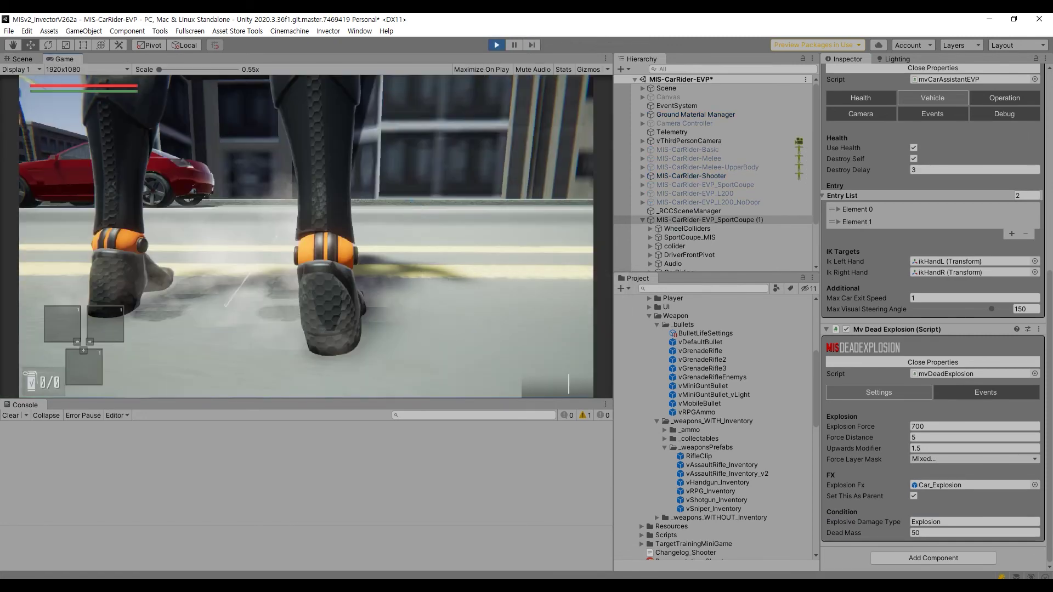
click(306, 236)
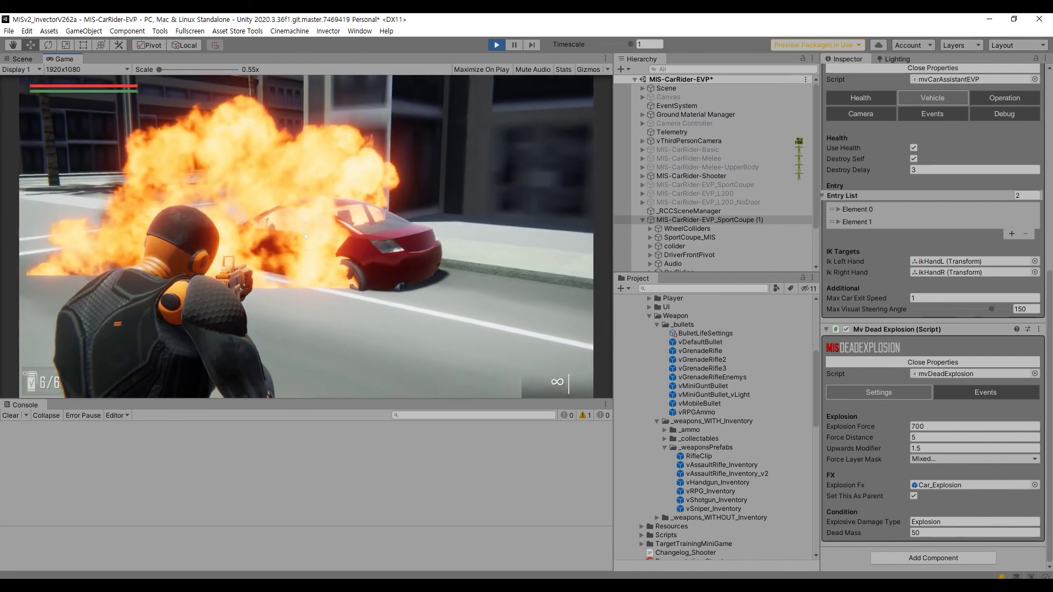
key(w)
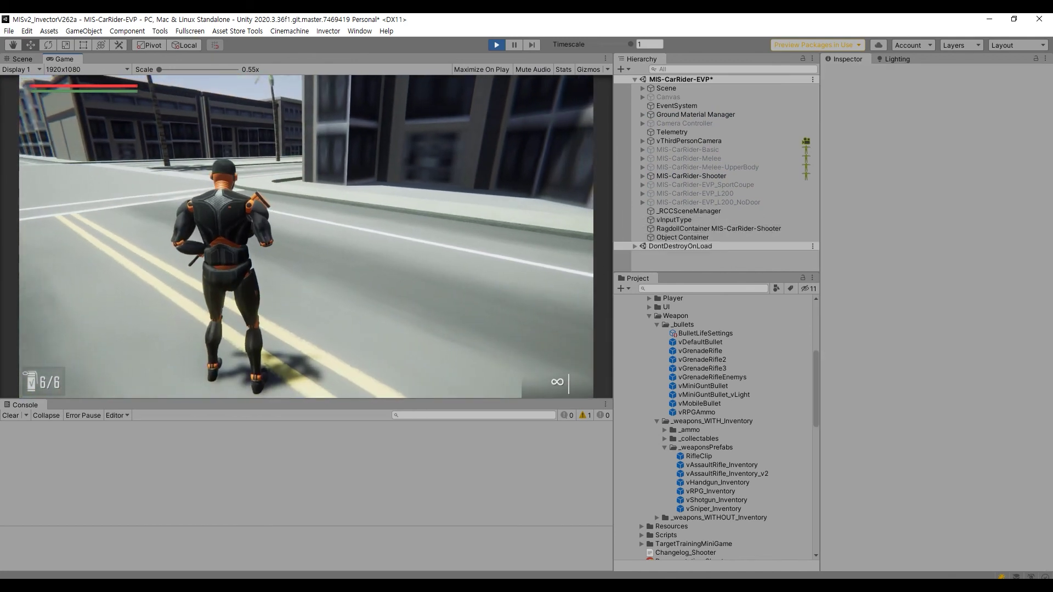
Check the Explosive Damage Type in the Mv Dead Explosion script of the sport coupe in the running scene
click(635, 80)
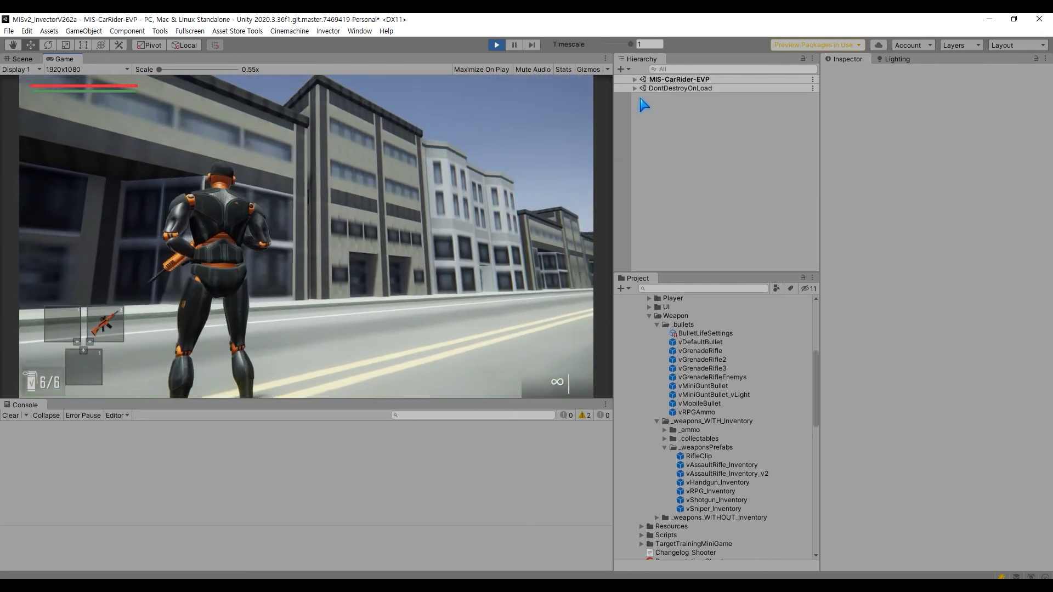
click(635, 80)
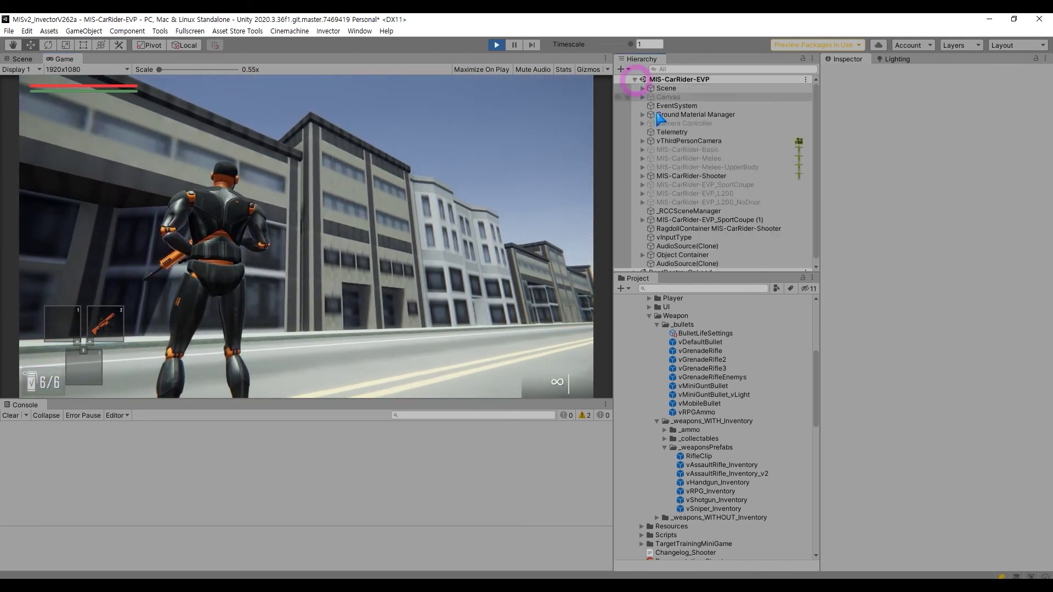
click(706, 221)
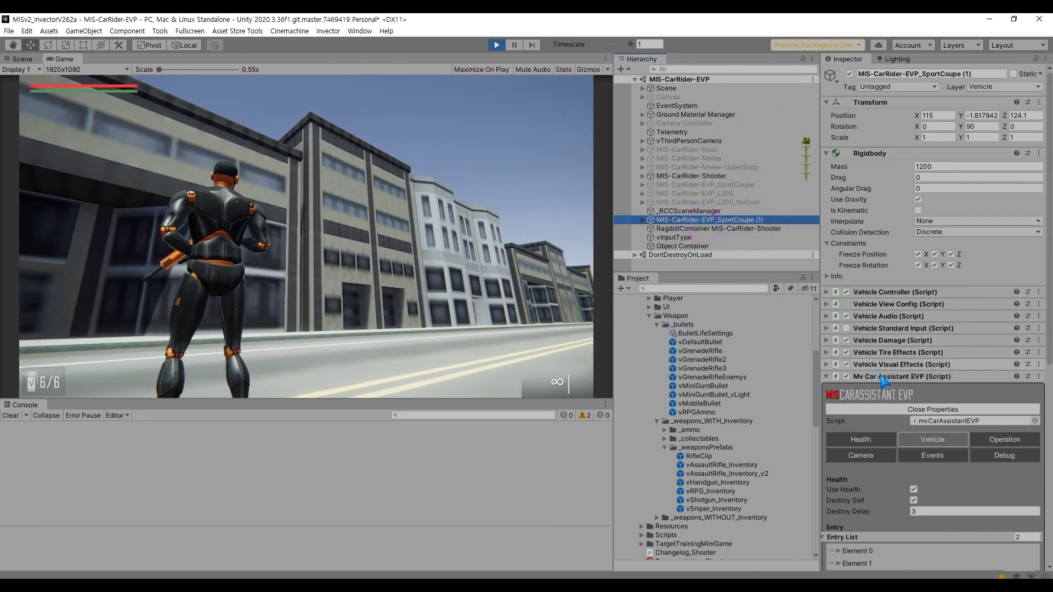
scroll(913, 461, down, 3)
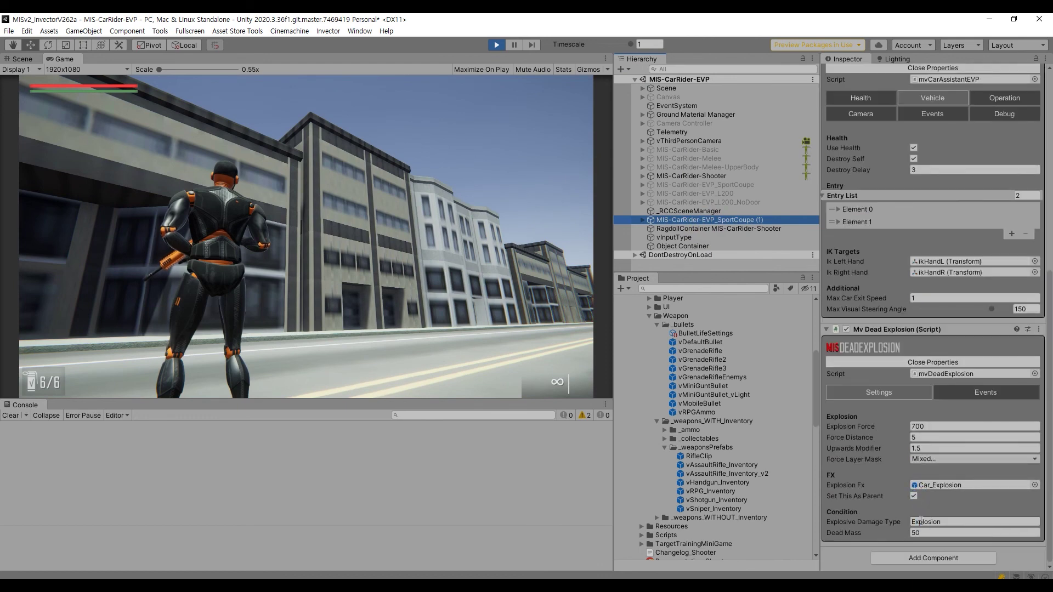
Return to the running game, equip the RPG and fire it at the sport coupe to test the explosion
click(510, 279)
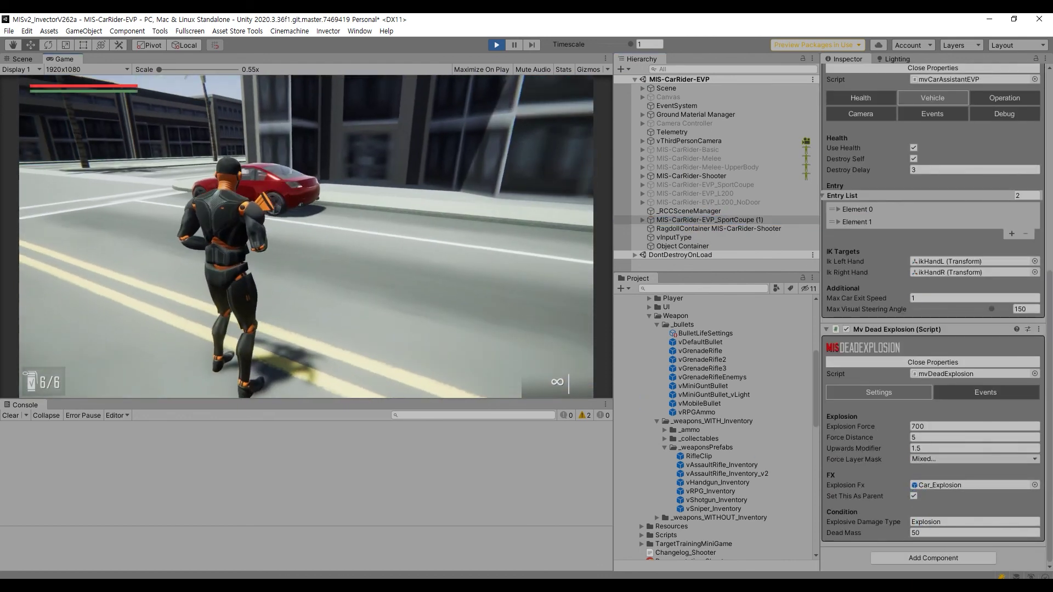
key(2)
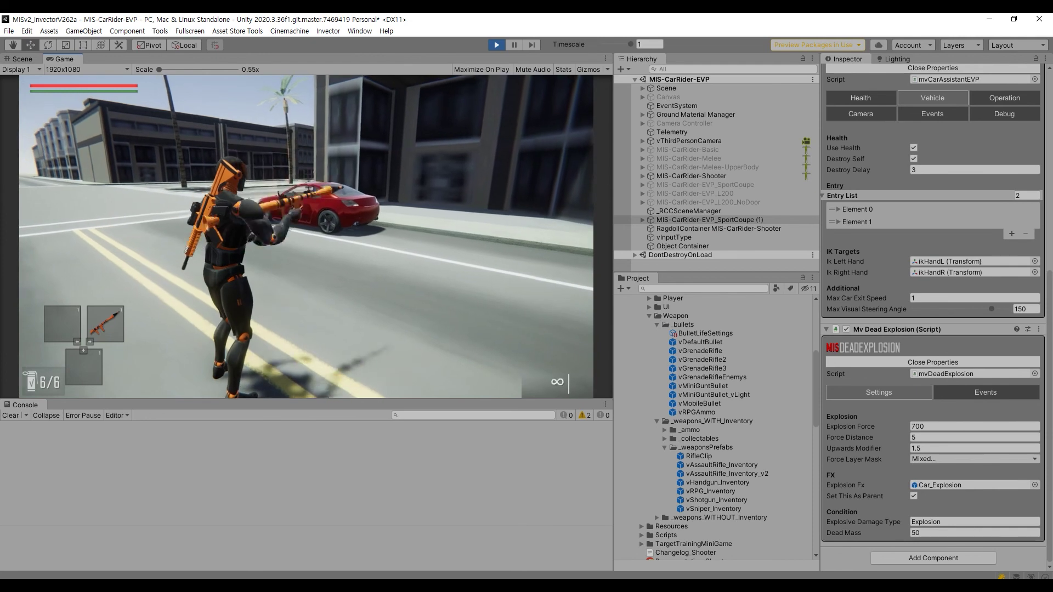
click(306, 237)
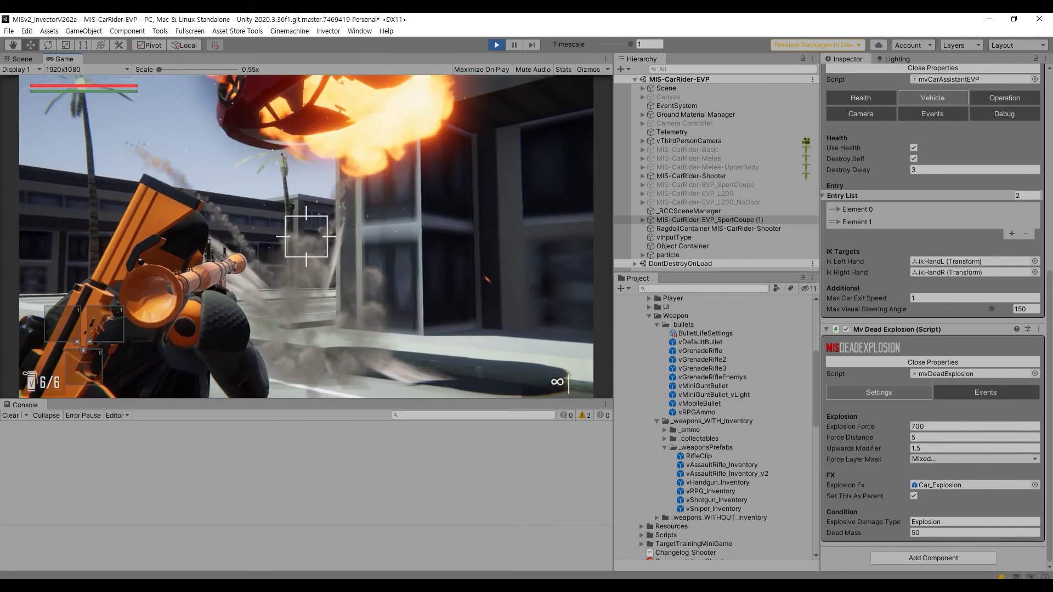